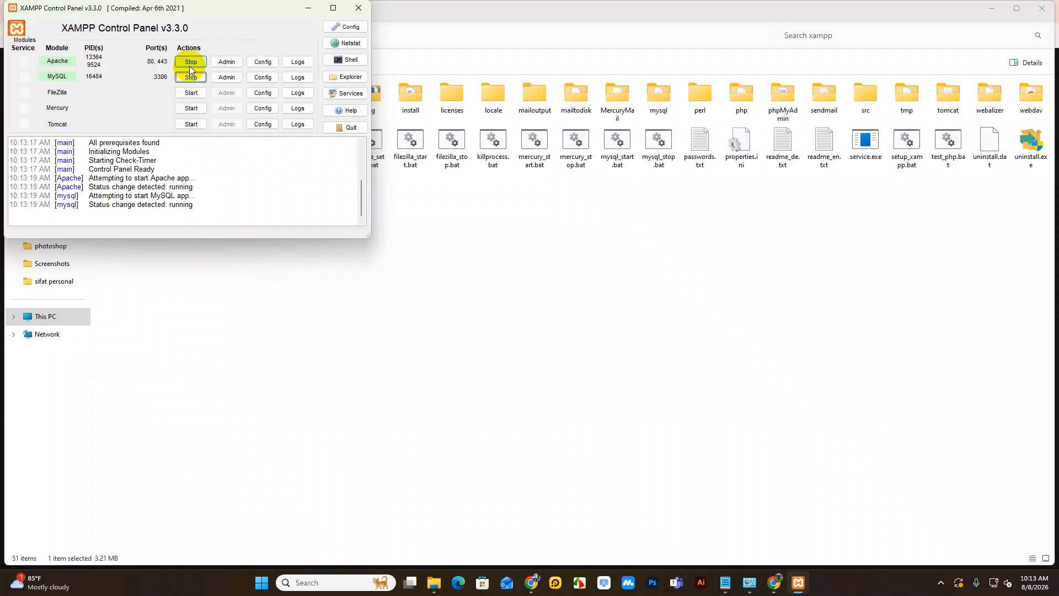
Step: Start Apache and MySQL in XAMPP Control Panel and shift the panel window slightly
left_click(263, 192)
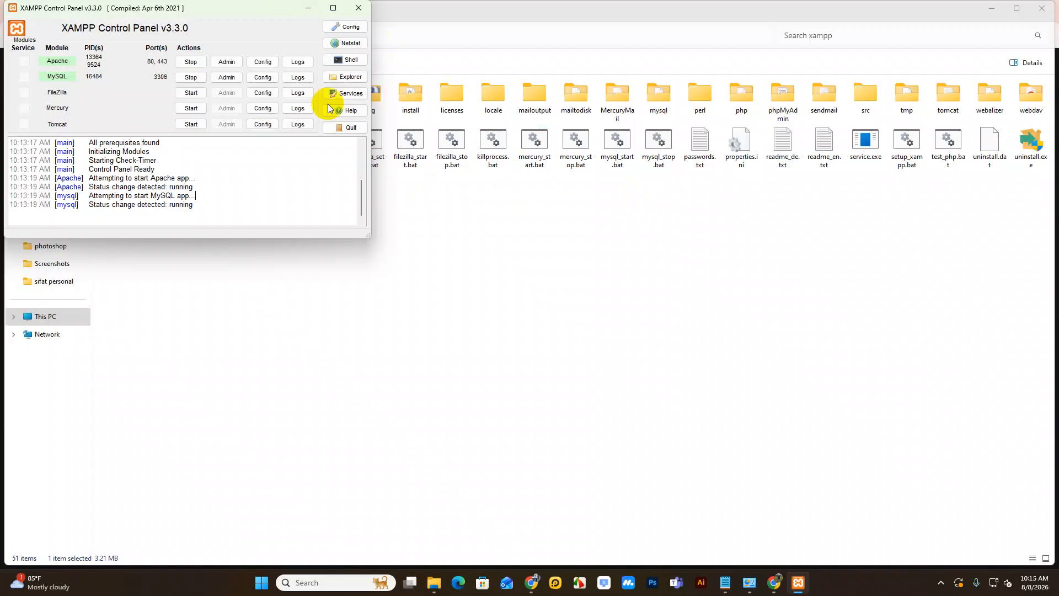
left_click_drag(302, 8, 309, 14)
Step: Create a new folder named 'portfolio' inside C:\xampp\htdocs and return to htdocs
left_click(309, 14)
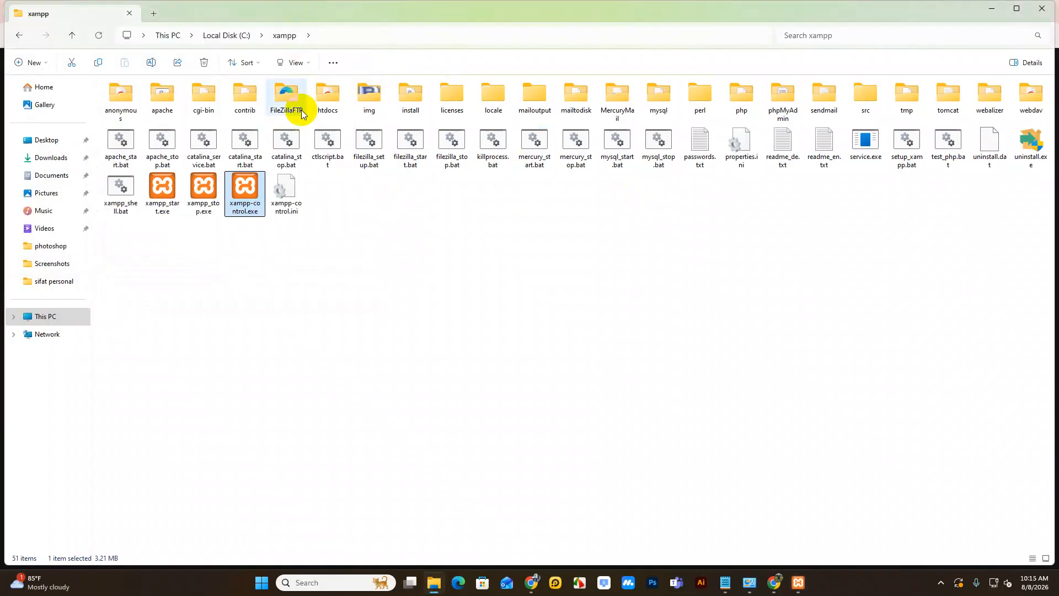
double_click(327, 106)
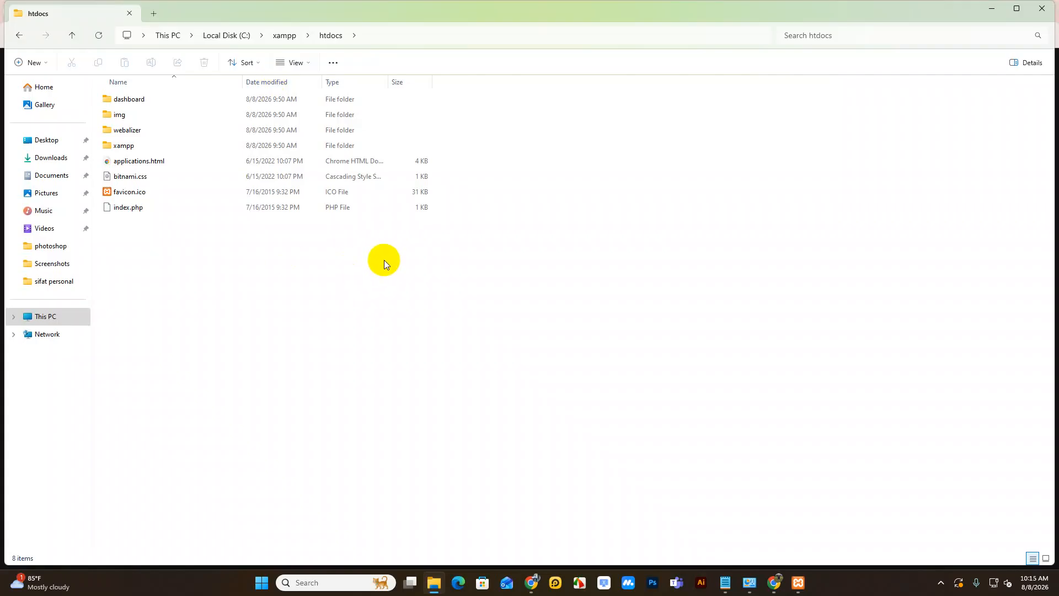
right_click(292, 349)
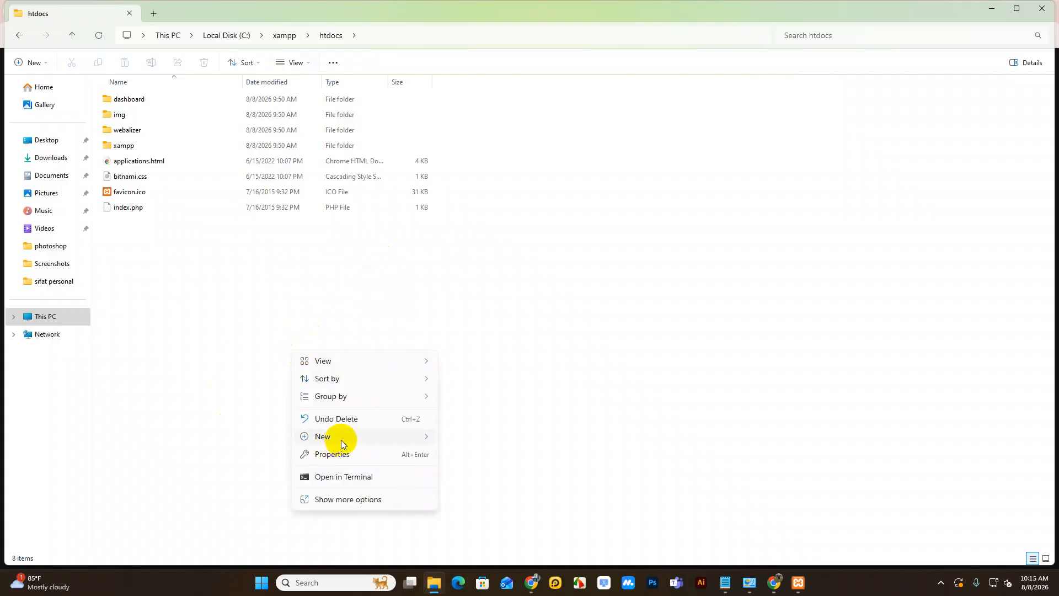
mouse_move(338, 436)
left_click(461, 281)
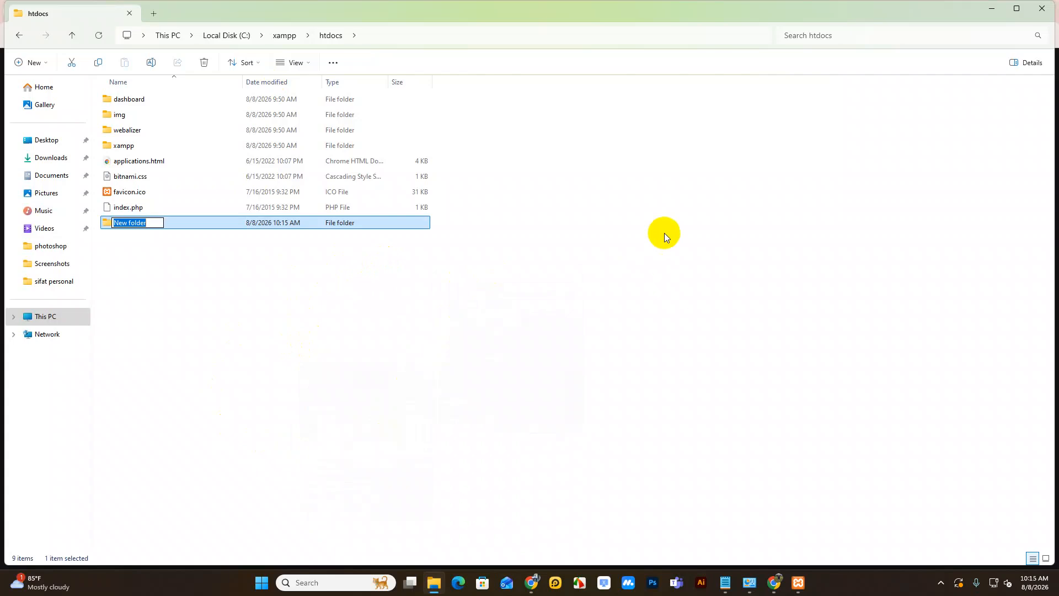
type("portfolio")
key("Return")
key("Return")
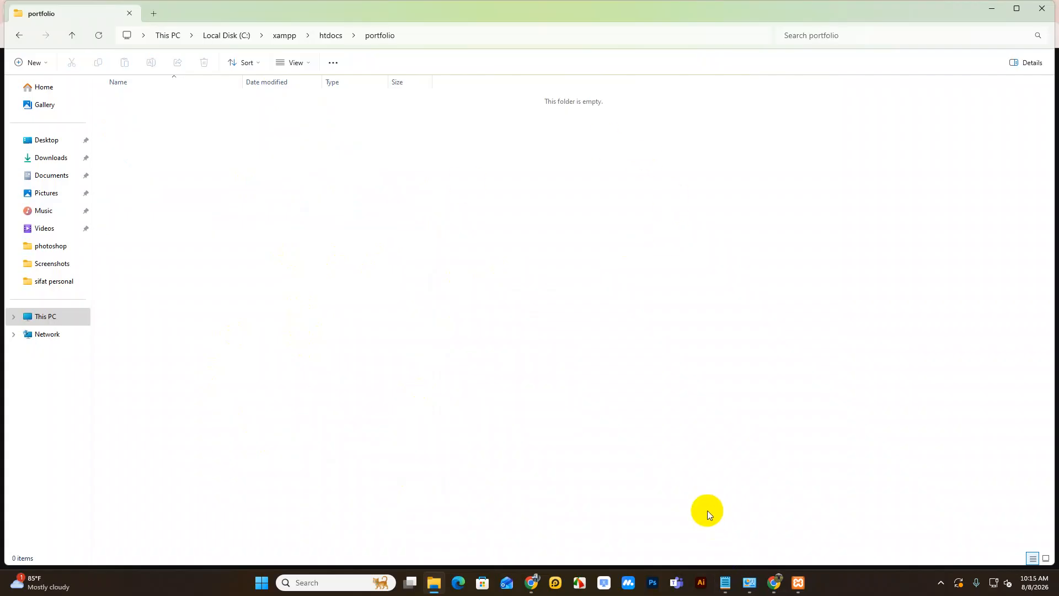
left_click(329, 37)
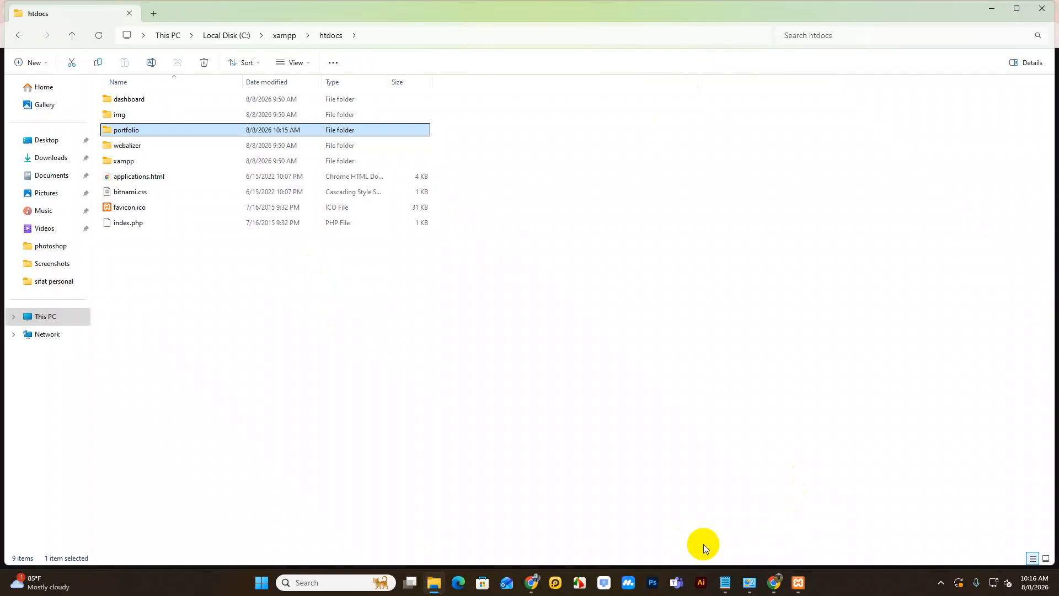
Step: Search 'wordpress' in a new Chrome tab and go to the official wordpress.org download page
left_click(774, 583)
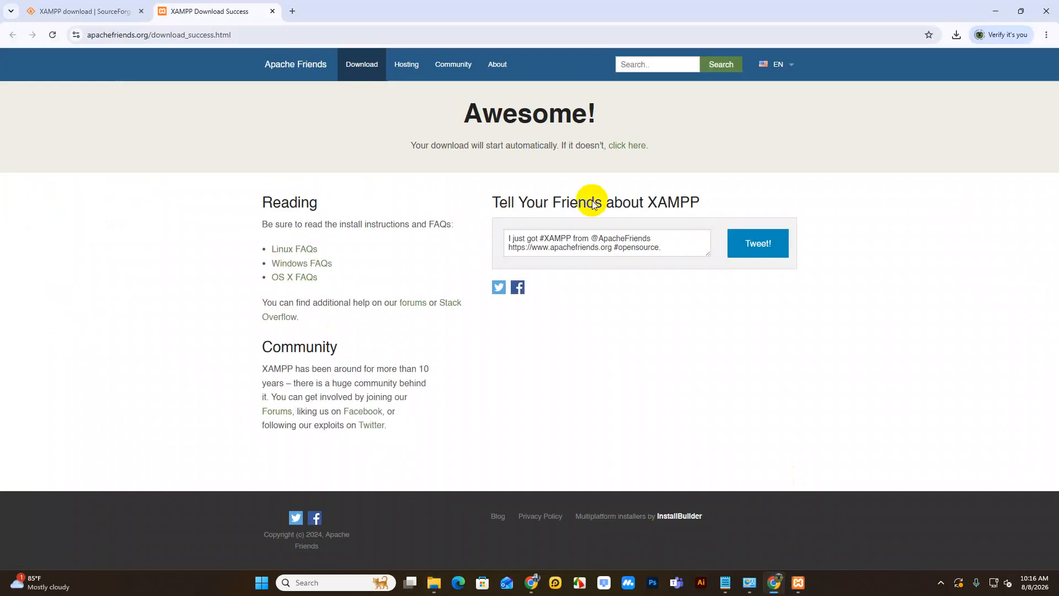
left_click(293, 11)
type("wordpre")
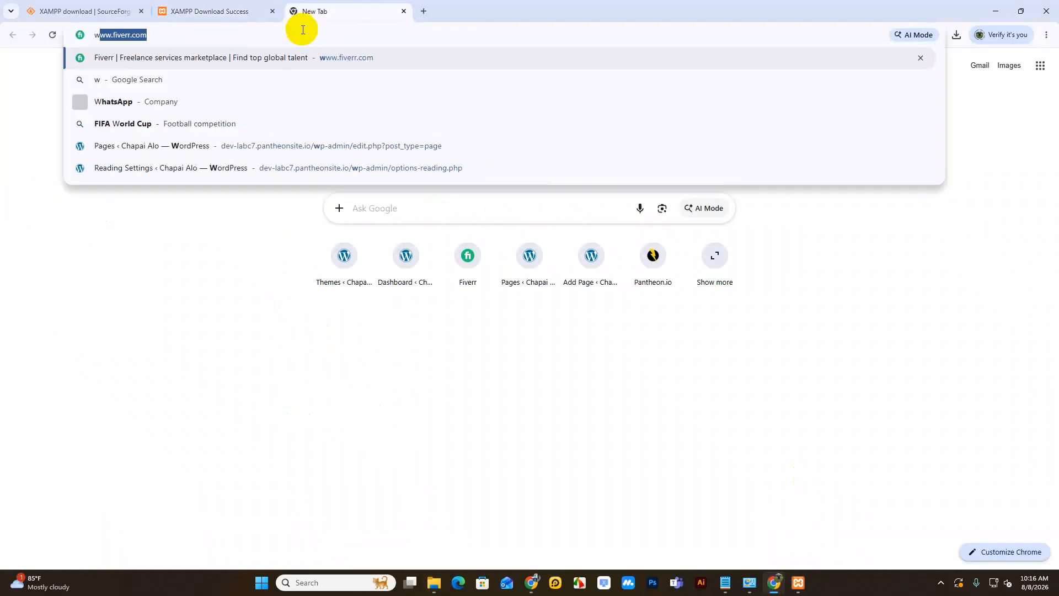
type("ss")
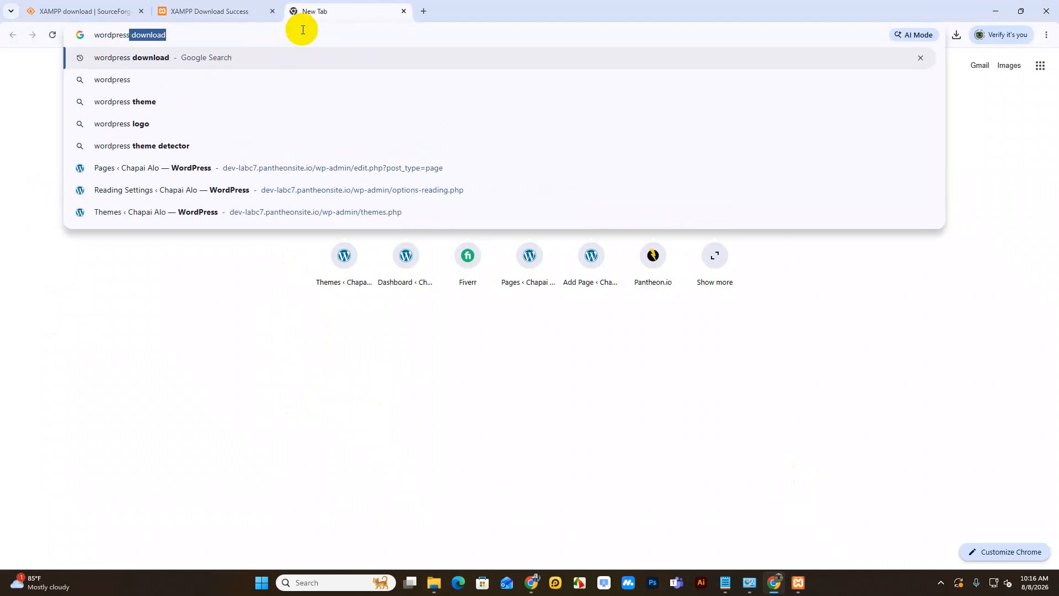
key("Return")
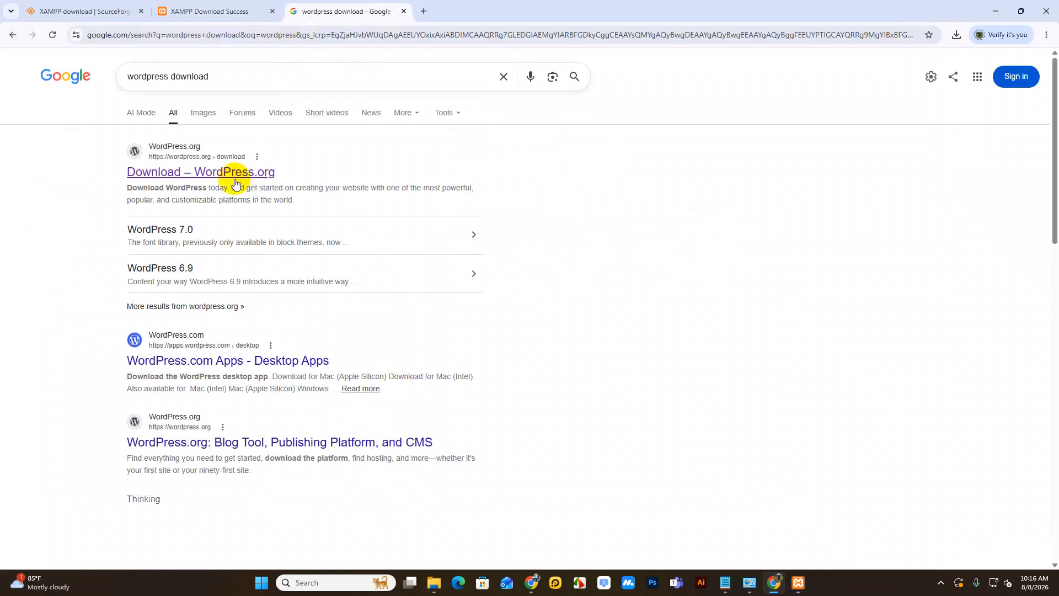
left_click(217, 160)
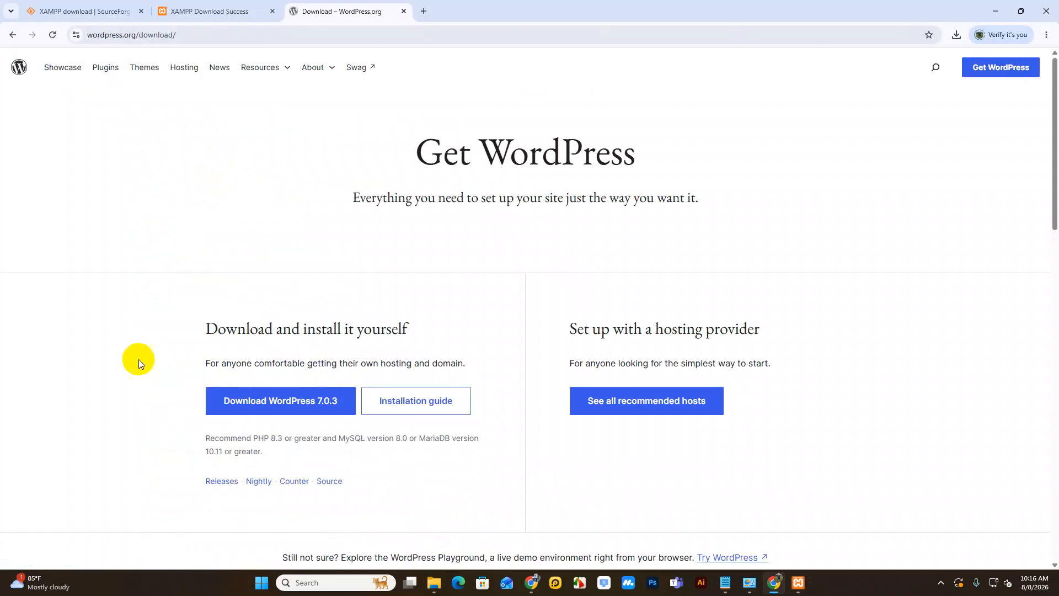
Step: Download WordPress 7.0.3 and check it in the recent downloads list
left_click(284, 401)
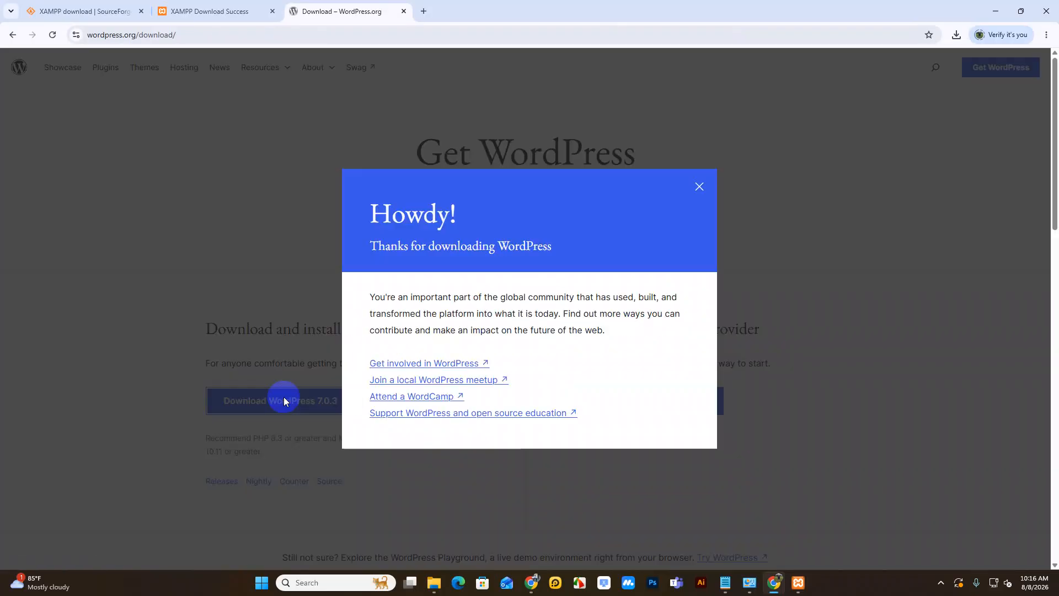
left_click(699, 187)
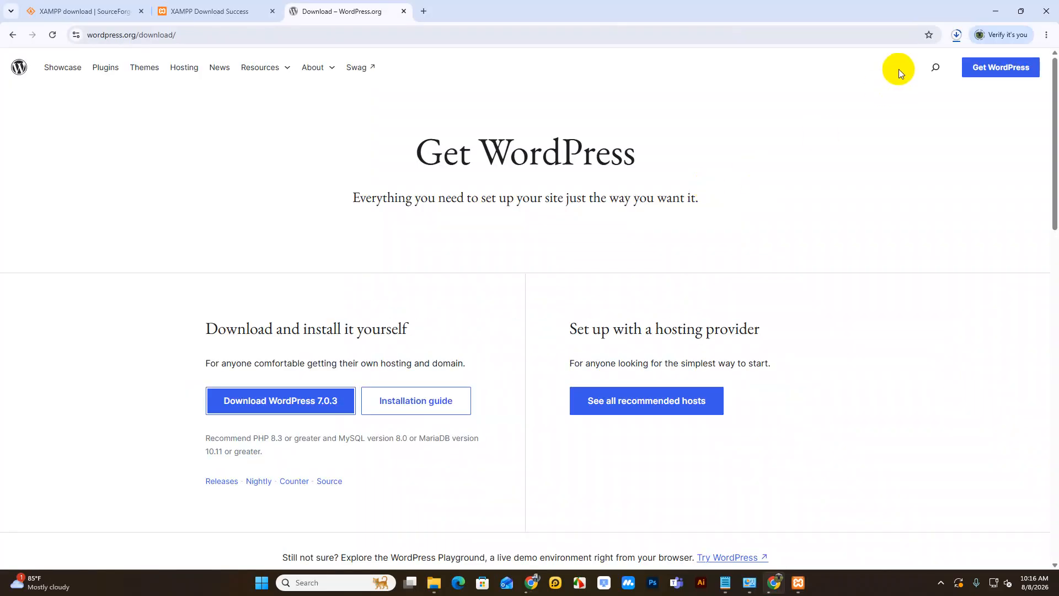
left_click(961, 42)
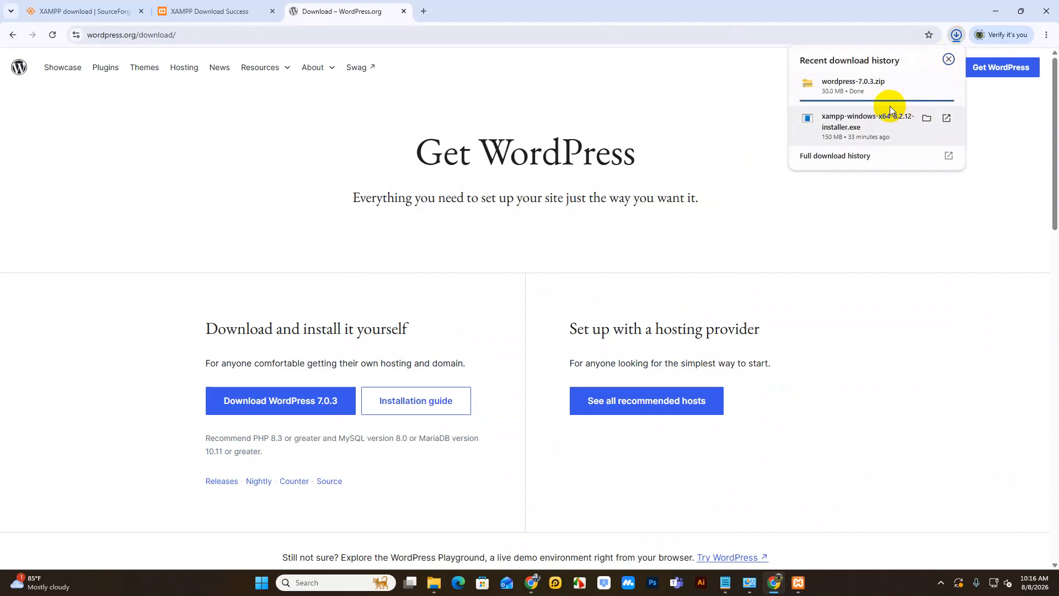
Step: Check the wordpress-7.0.3.zip download's progress in Chrome's recent downloads list
left_click(717, 118)
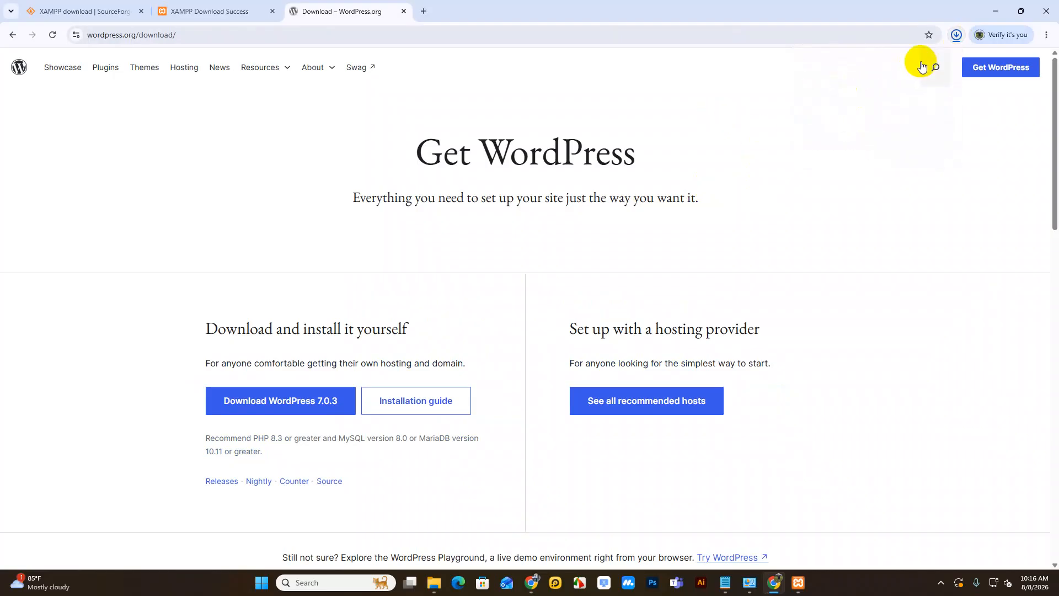
left_click(957, 35)
left_click(954, 40)
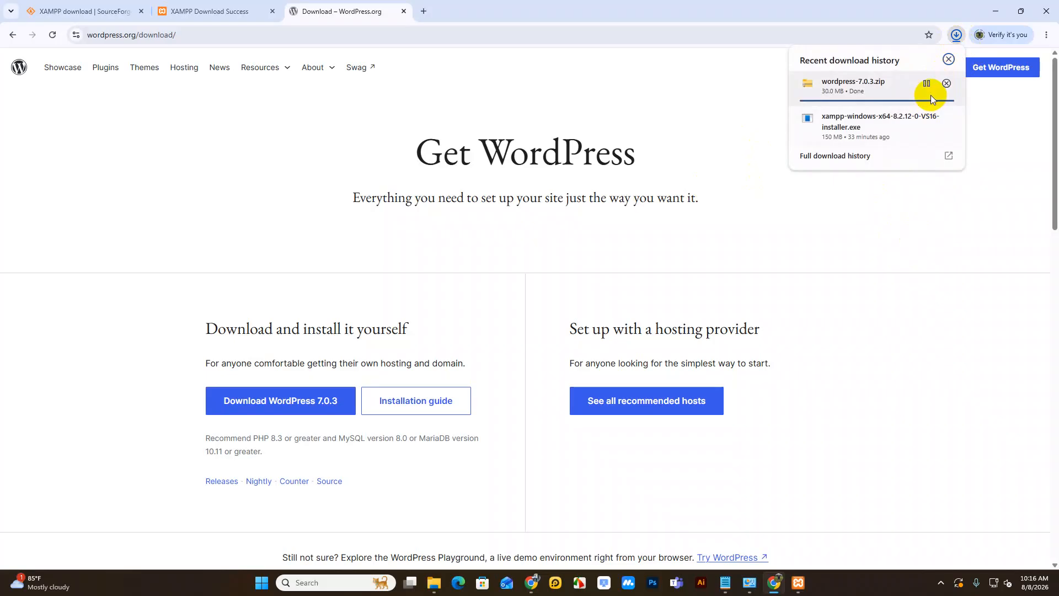
left_click(929, 250)
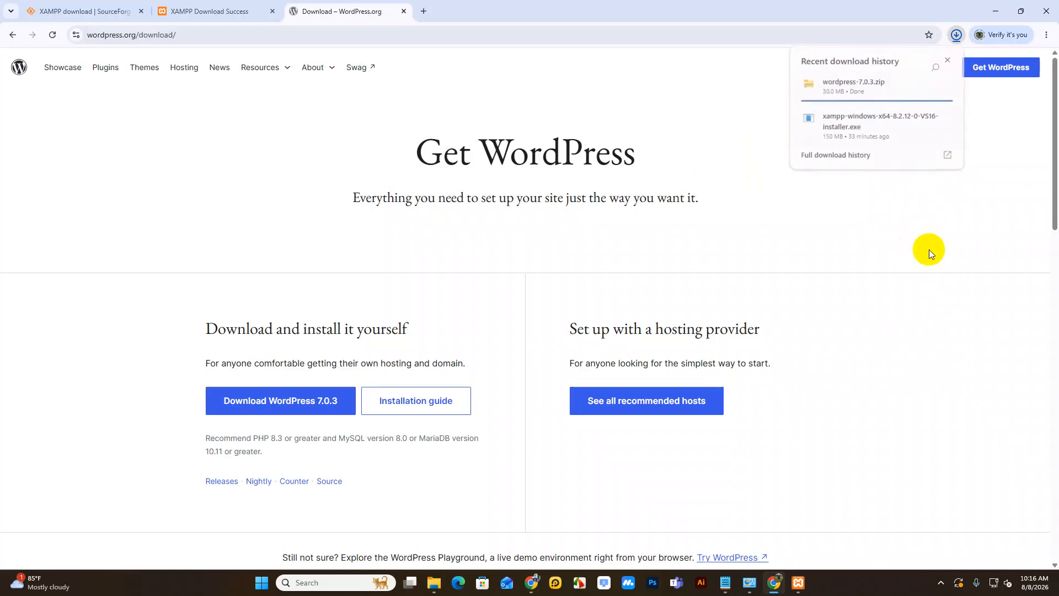
left_click(957, 35)
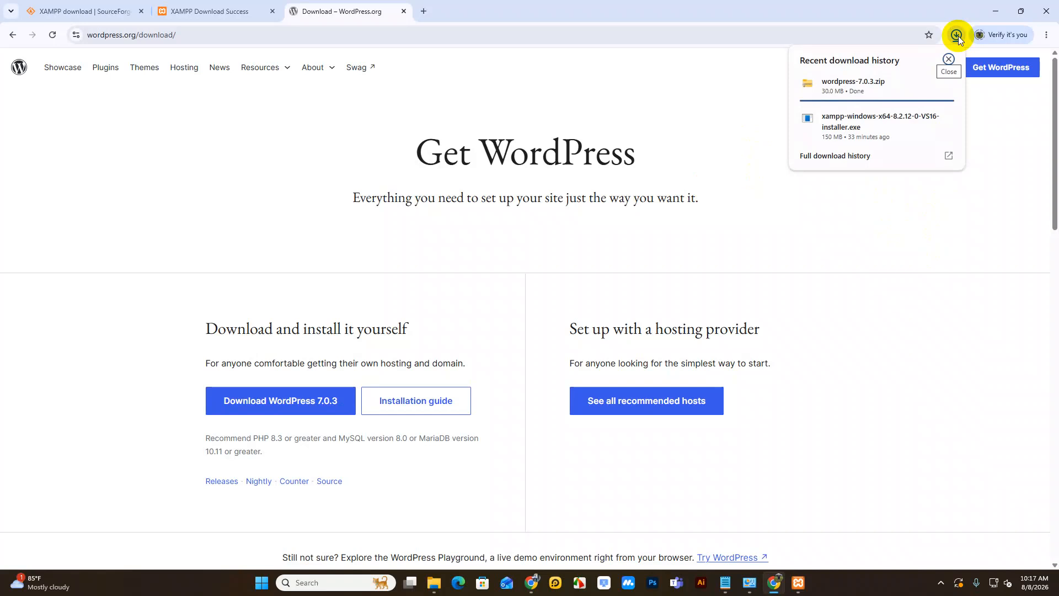
left_click(899, 270)
left_click(954, 40)
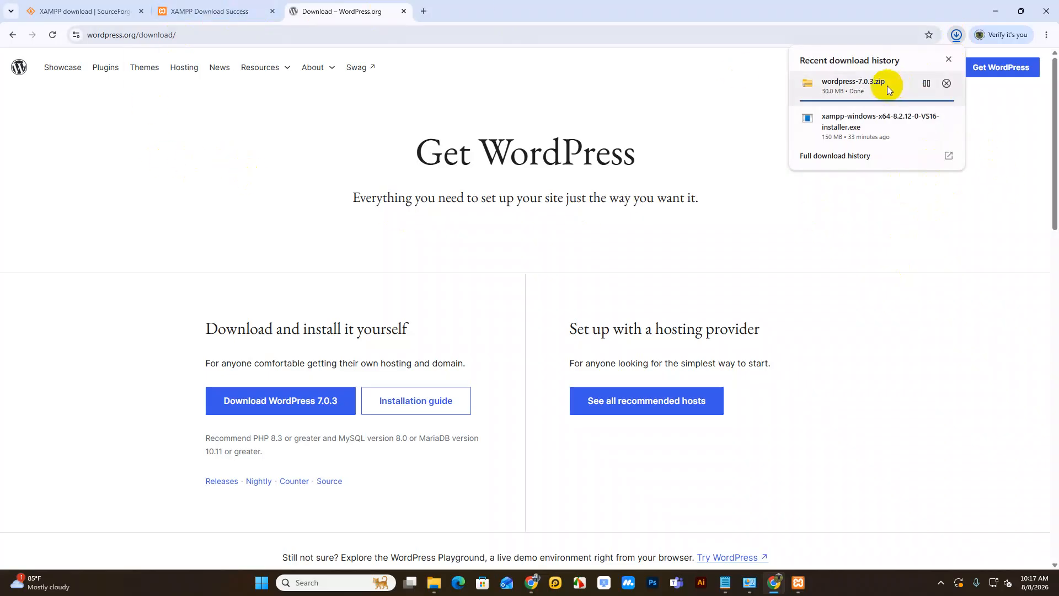
mouse_move(901, 142)
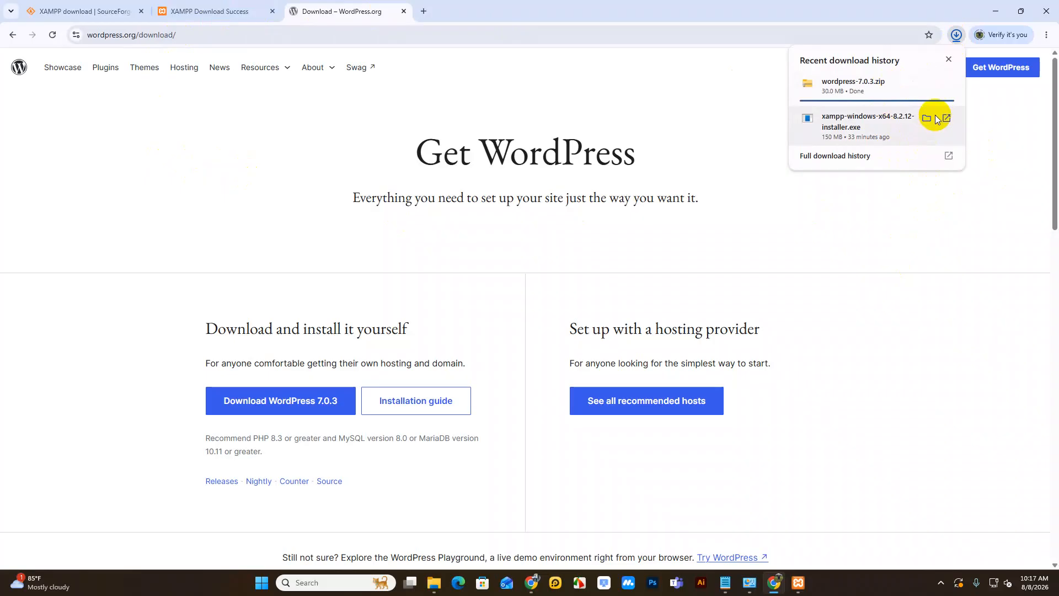
mouse_move(947, 90)
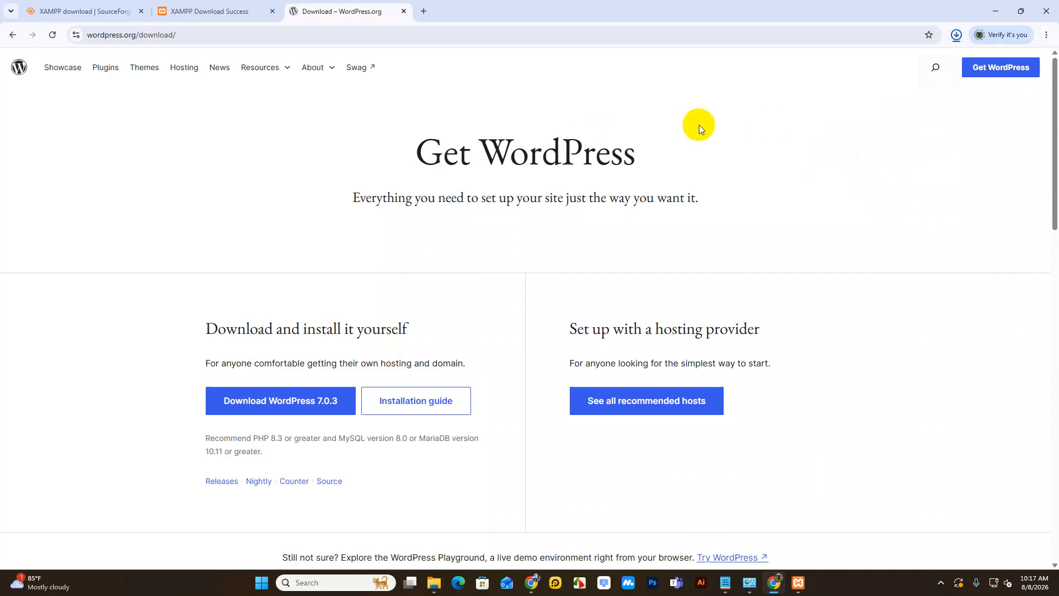
left_click(954, 36)
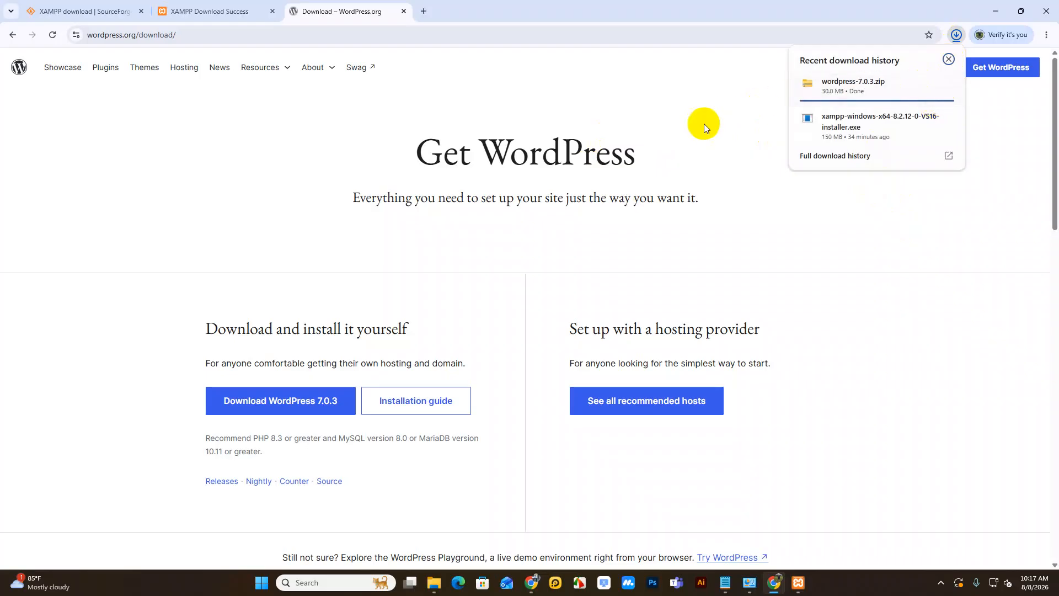
left_click(704, 123)
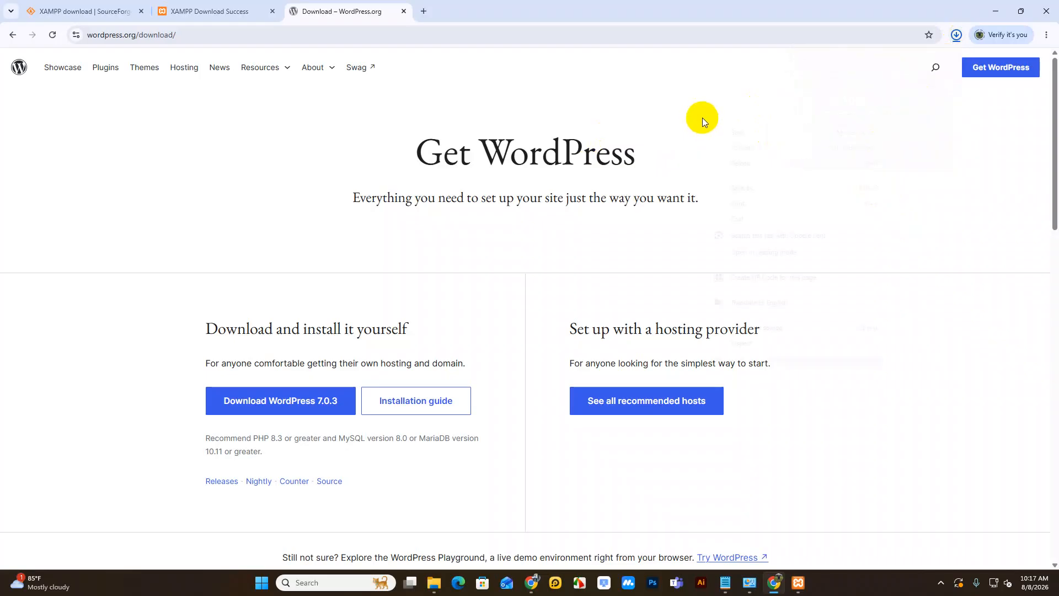
Step: Reload the WordPress download page, then view recent downloads from the XAMPP Download Success tab
right_click(702, 117)
left_click(731, 163)
left_click(203, 11)
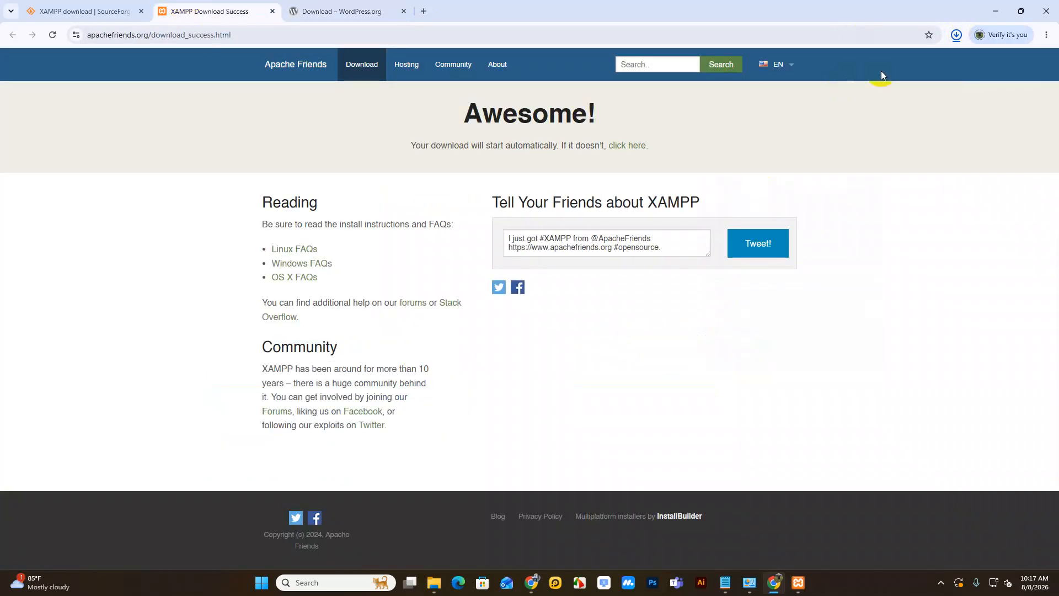
left_click(956, 35)
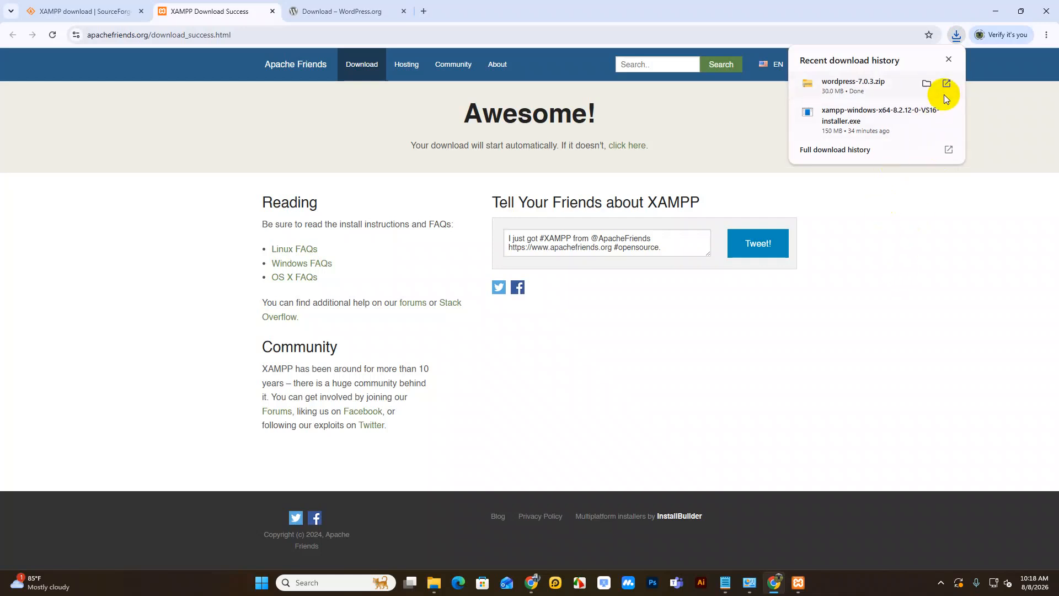
Step: Copy wordpress-7.0.3.zip from Downloads and paste it into C:\xampp\htdocs\portfolio
left_click(927, 83)
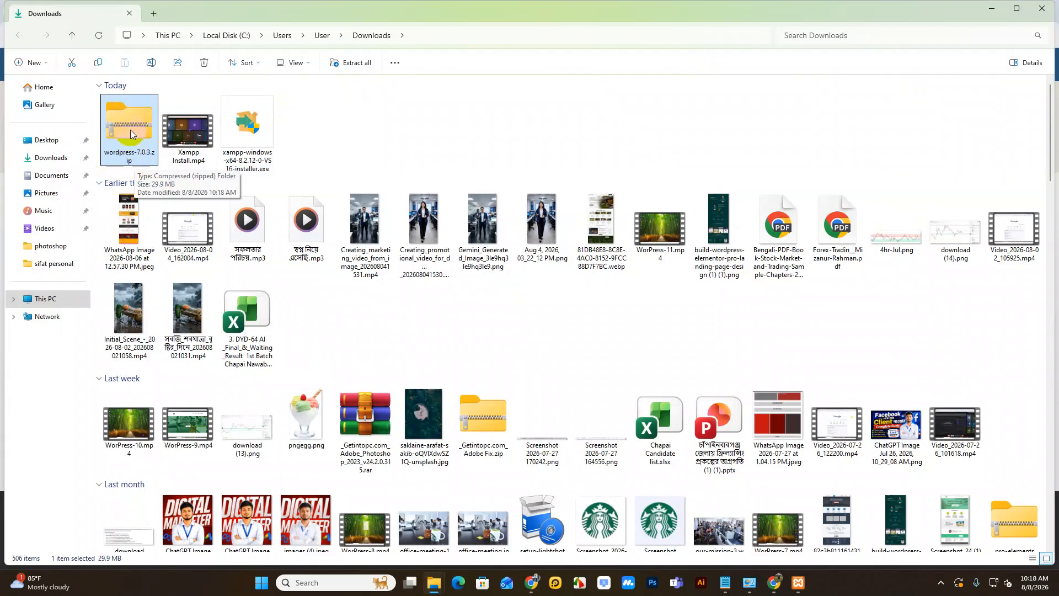
key("ctrl+c")
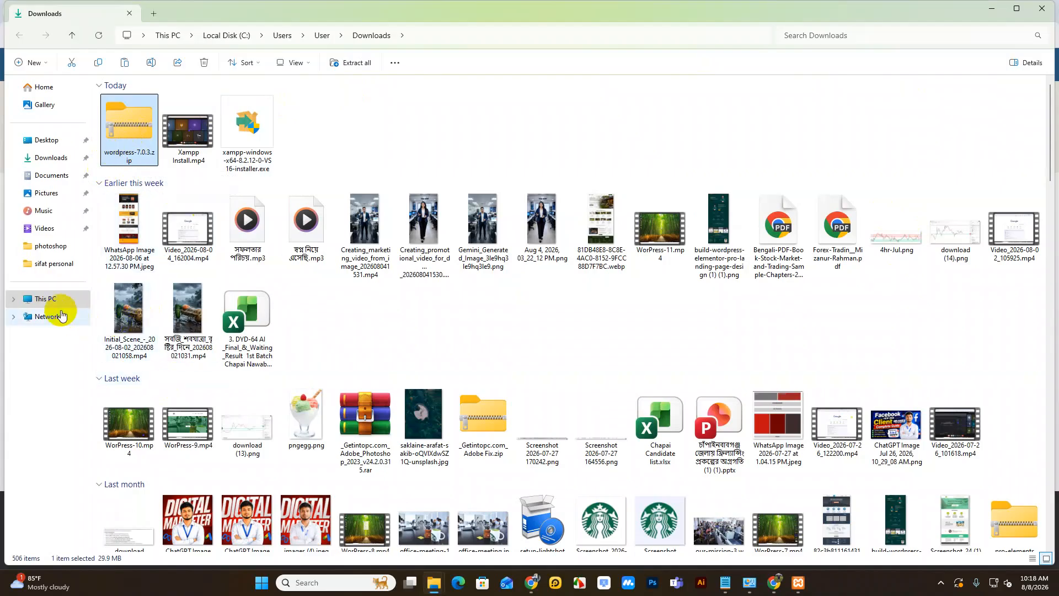
left_click(50, 298)
double_click(146, 117)
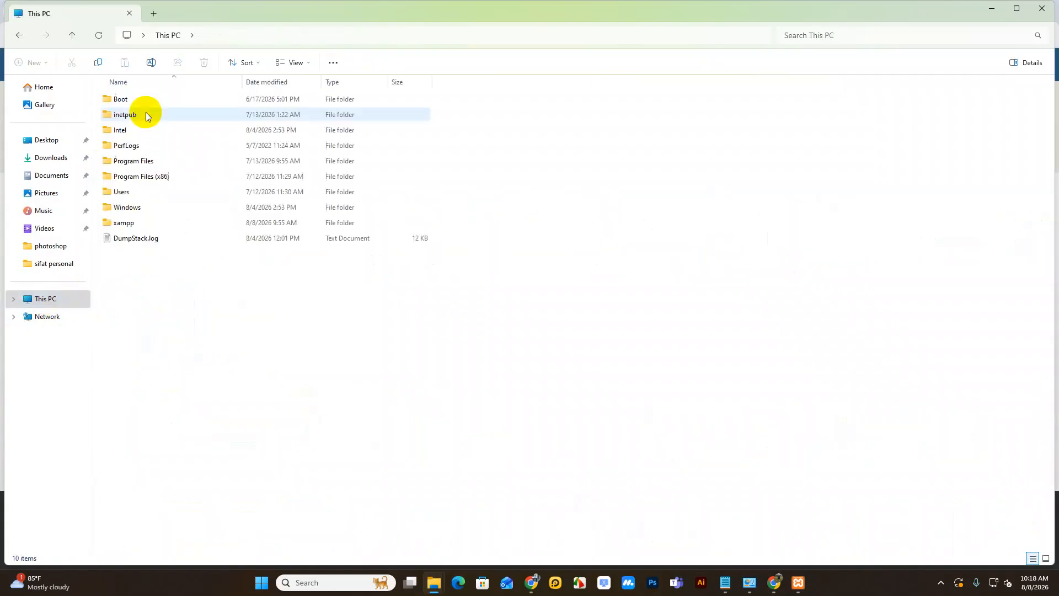
left_click(142, 223)
double_click(142, 223)
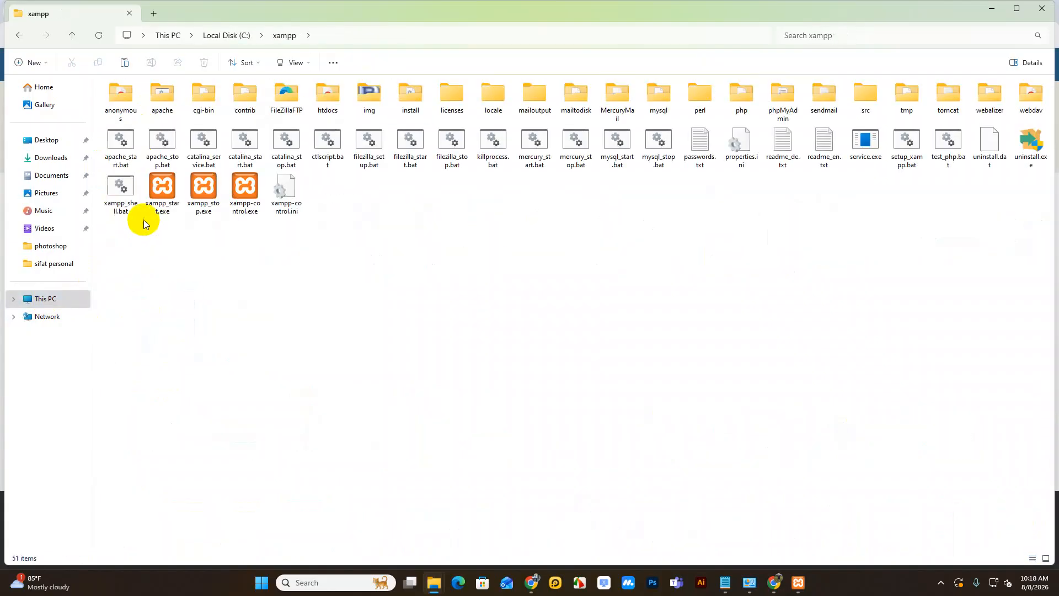
left_click(328, 96)
double_click(327, 95)
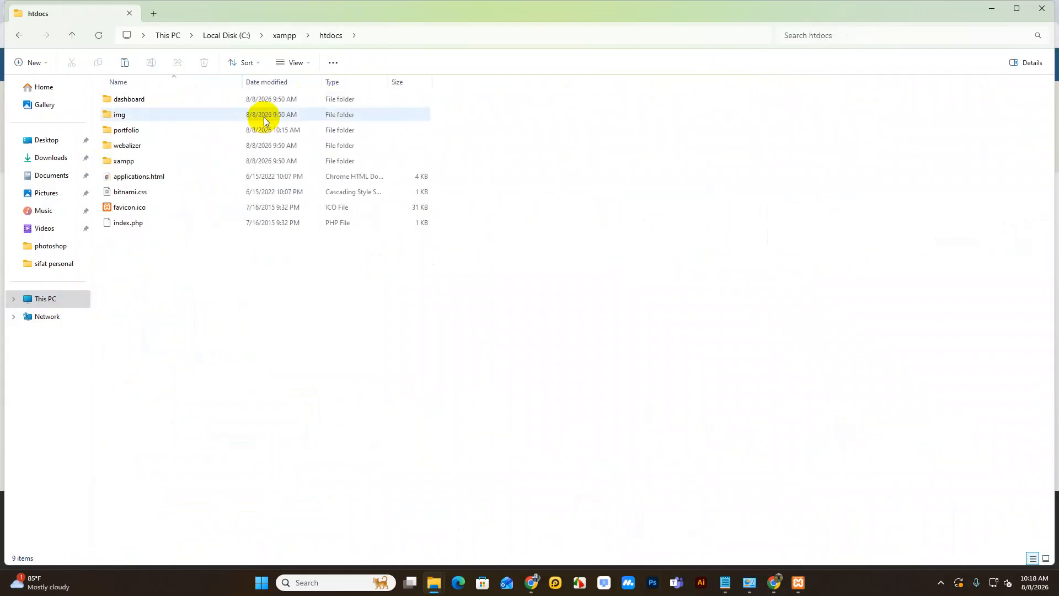
left_click(134, 131)
double_click(133, 130)
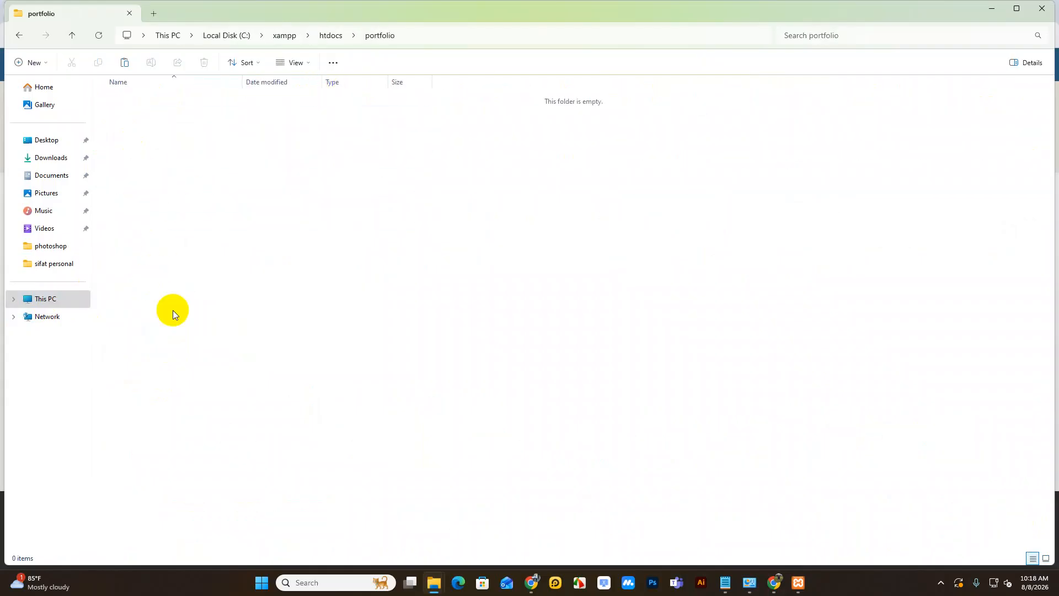
key("ctrl+v")
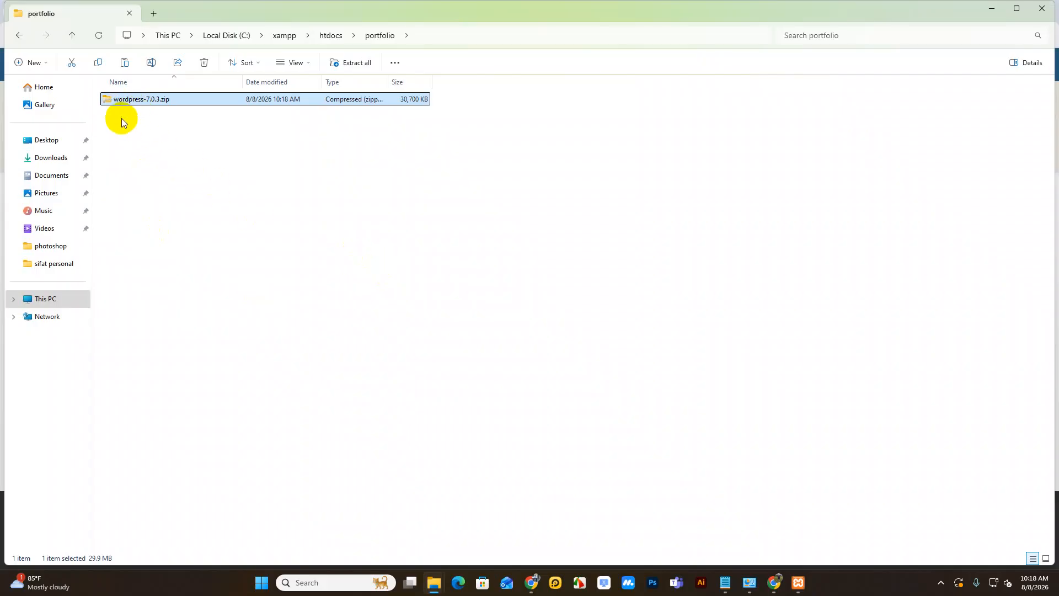
Step: Extract wordpress-7.0.3.zip into portfolio, then return to portfolio and select the zip
right_click(112, 100)
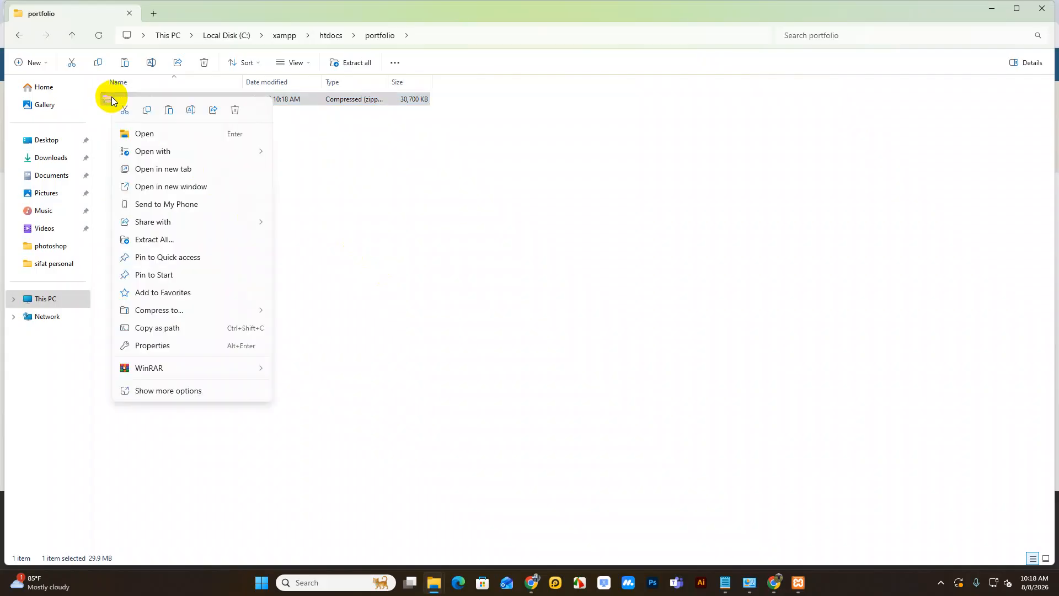
left_click(178, 240)
left_click(613, 395)
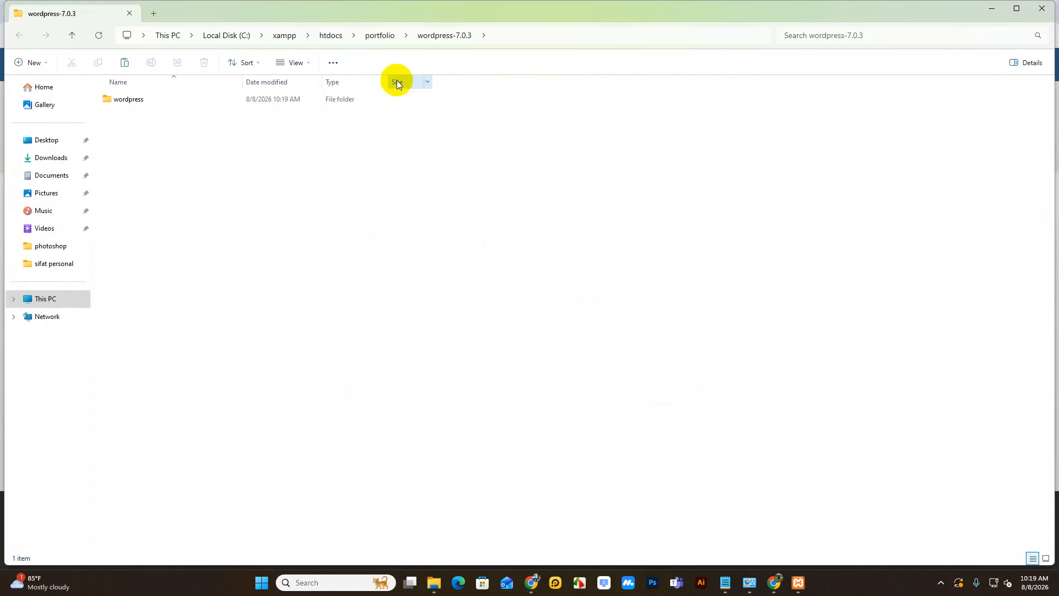
left_click(375, 35)
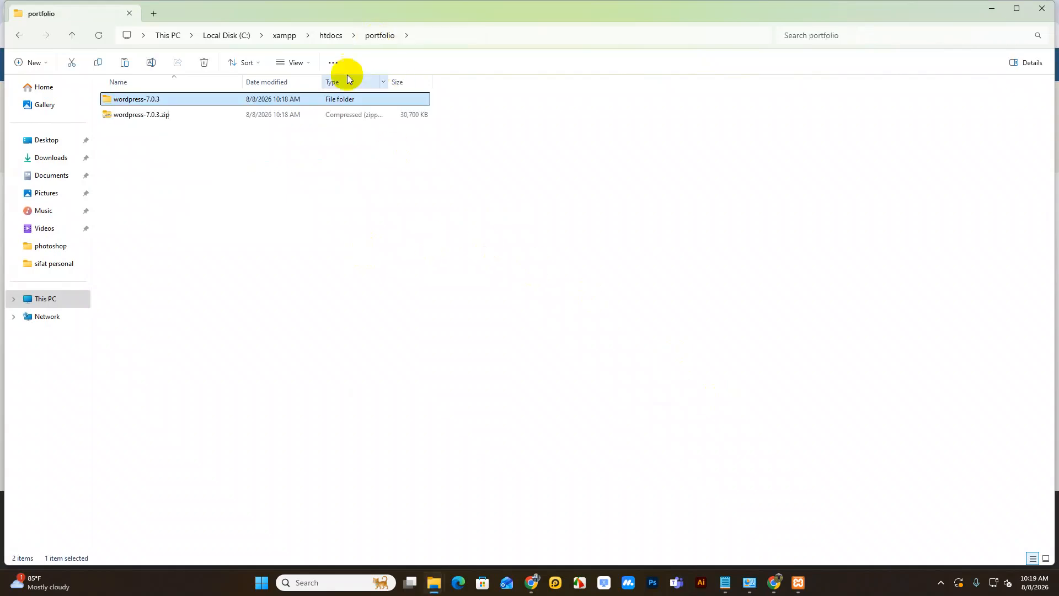
left_click(334, 37)
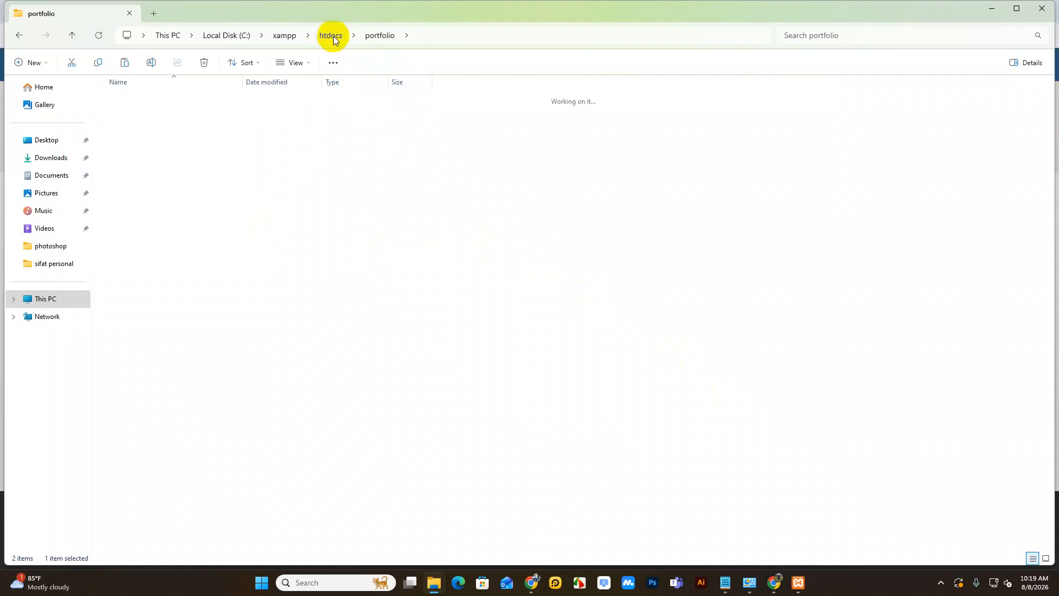
double_click(153, 125)
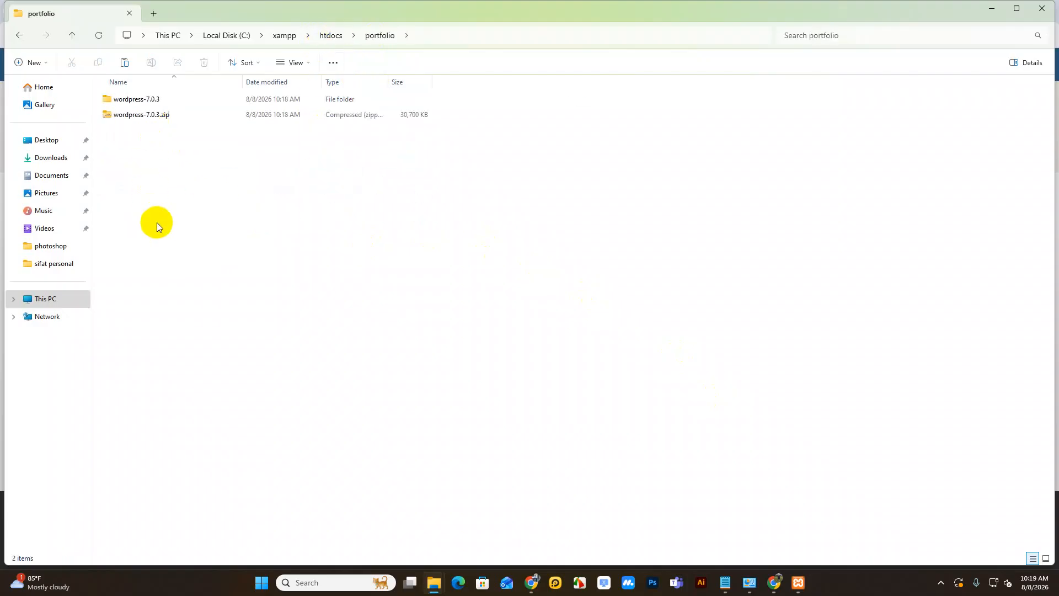
left_click(171, 115)
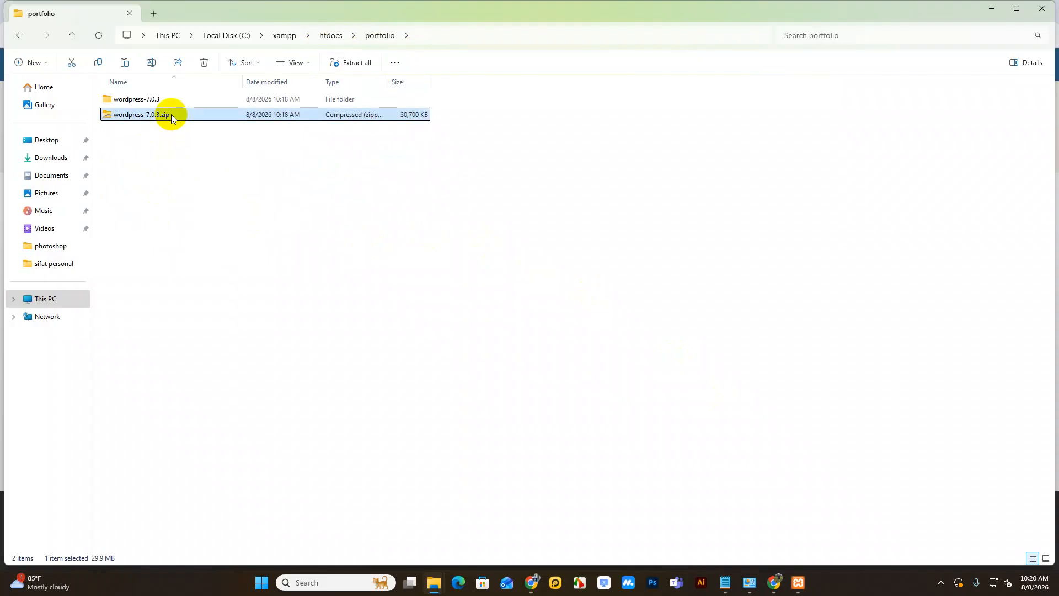
Step: Delete the selected wordpress-7.0.3.zip archive
key("Delete")
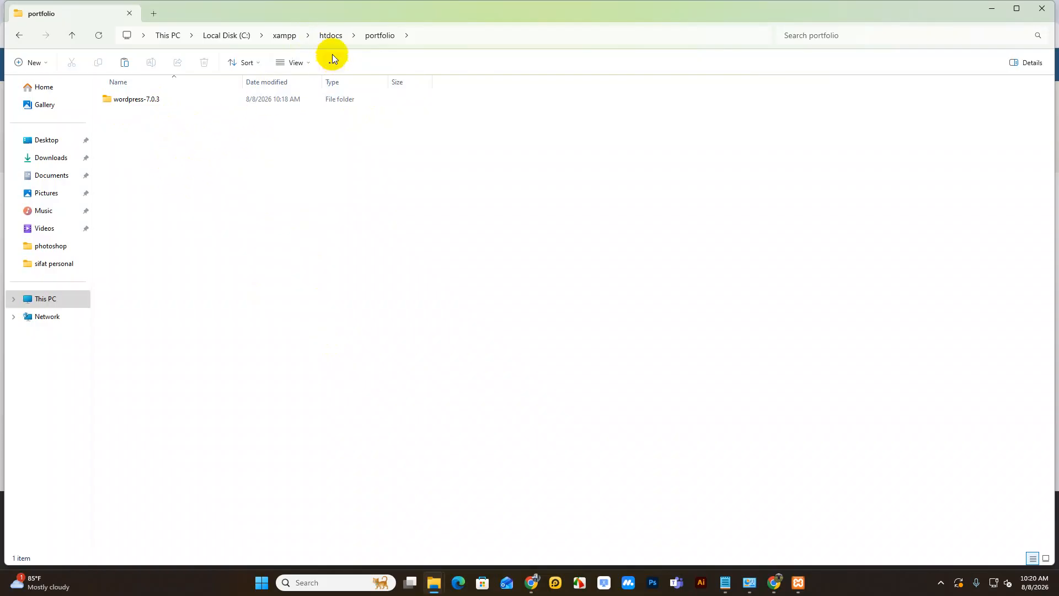
Step: Navigate from htdocs through portfolio and wordpress-7.0.3 into the inner wordpress folder
left_click(328, 38)
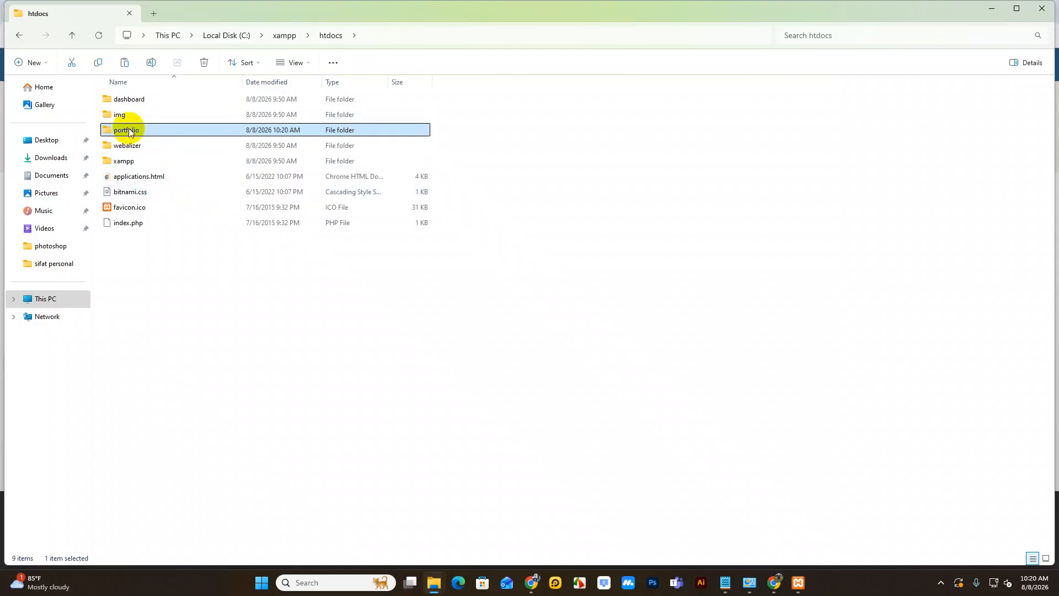
mouse_move(128, 129)
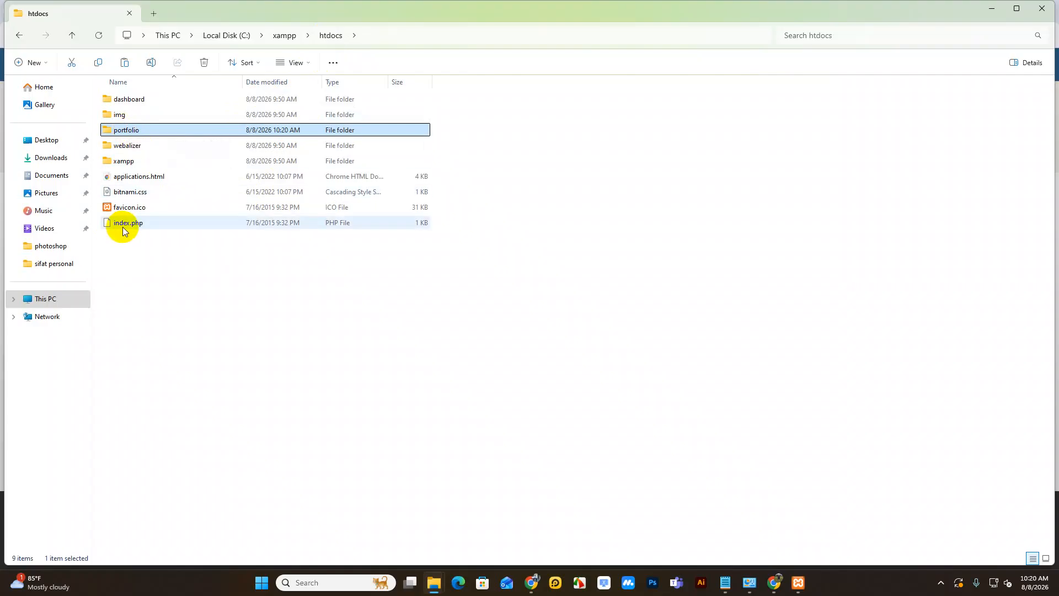
double_click(125, 135)
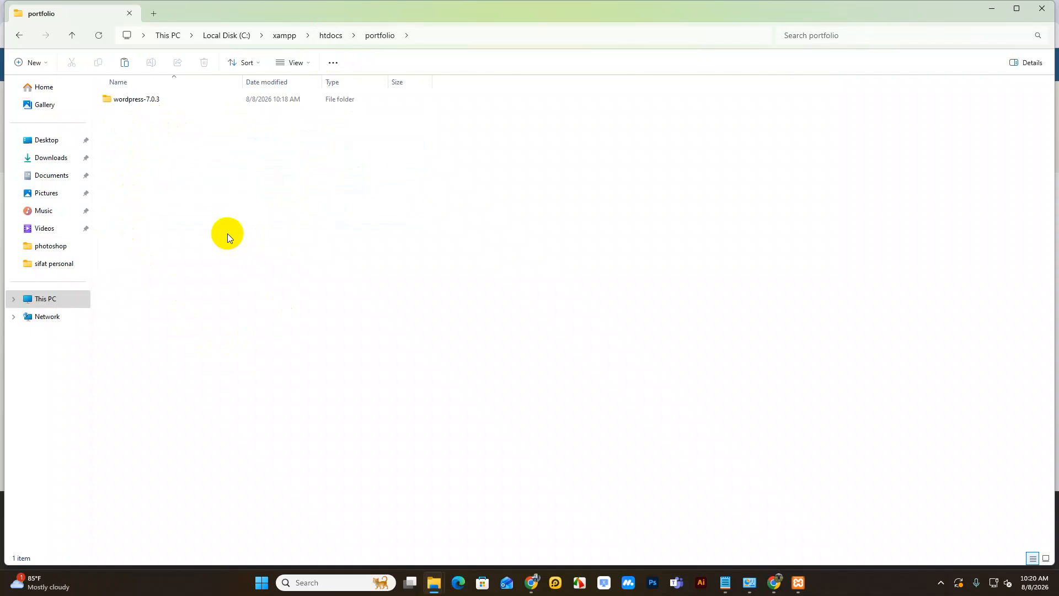
double_click(147, 101)
double_click(147, 101)
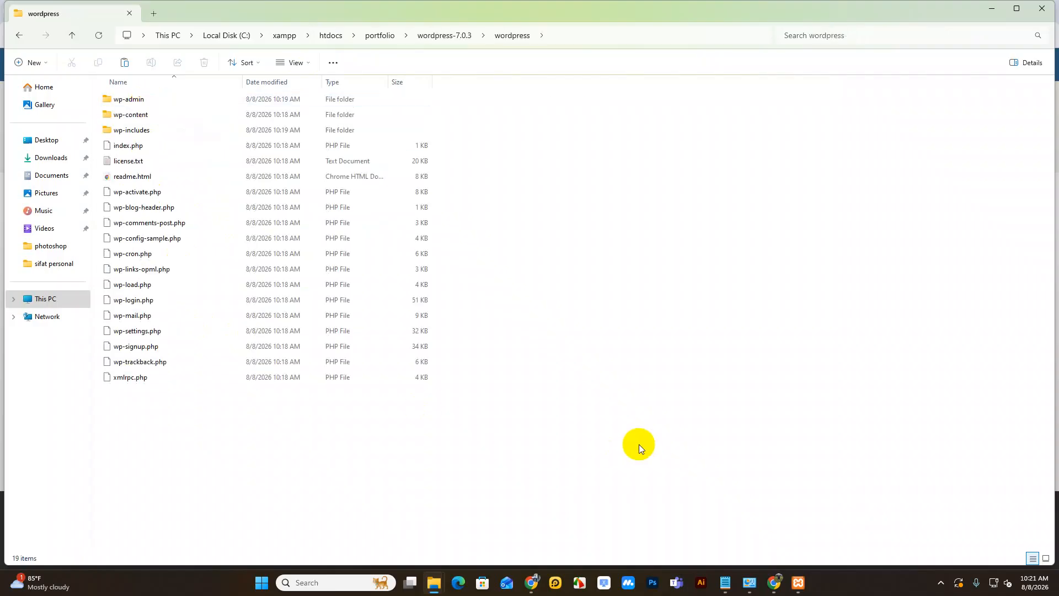
Step: Select all 19 WordPress files and paste them directly into the portfolio folder
key("ctrl+a")
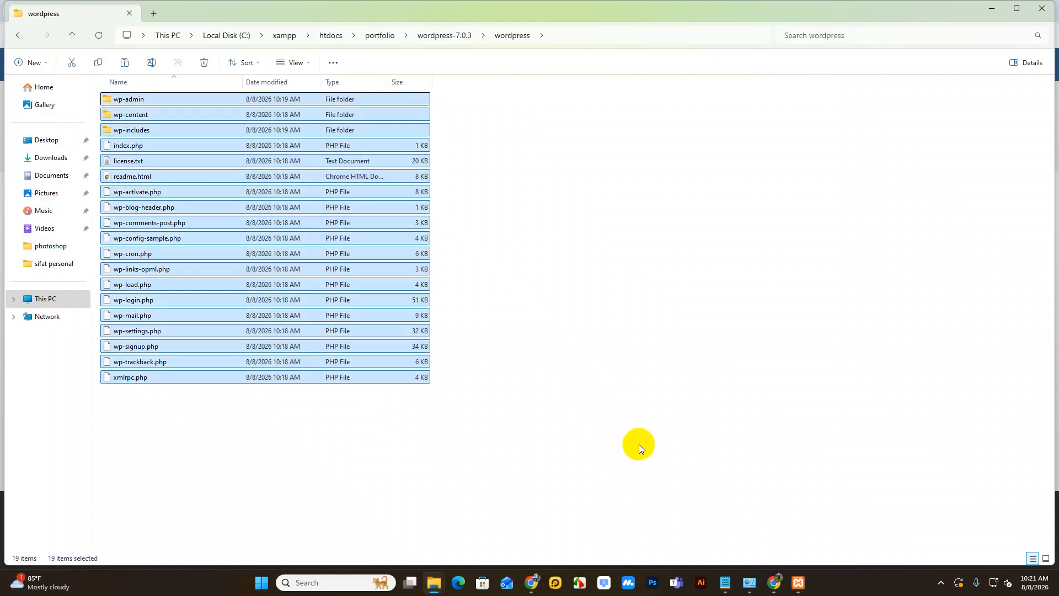
left_click(379, 36)
left_click(327, 246)
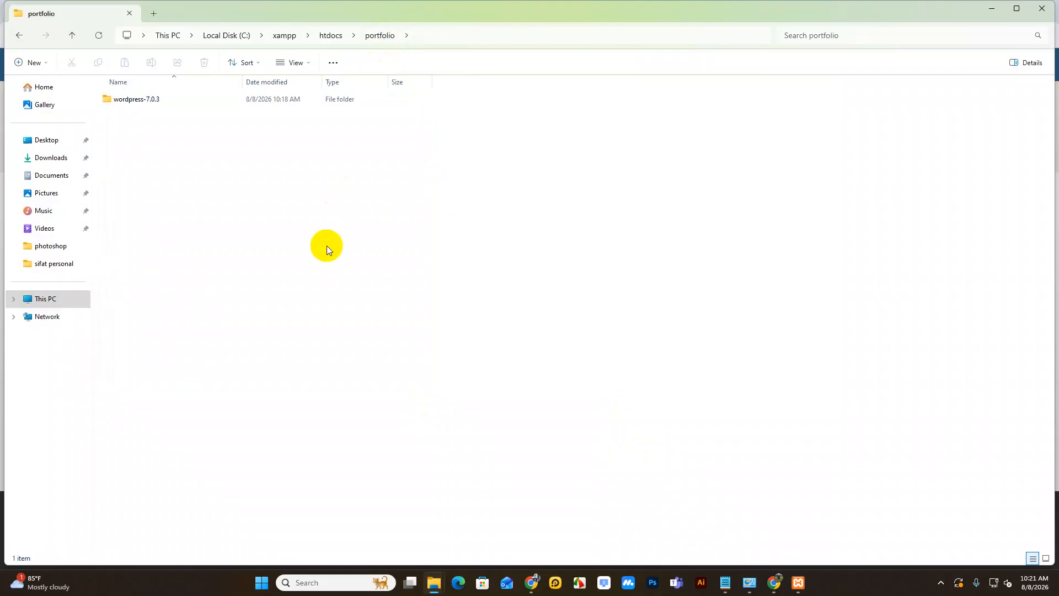
key("ctrl+v")
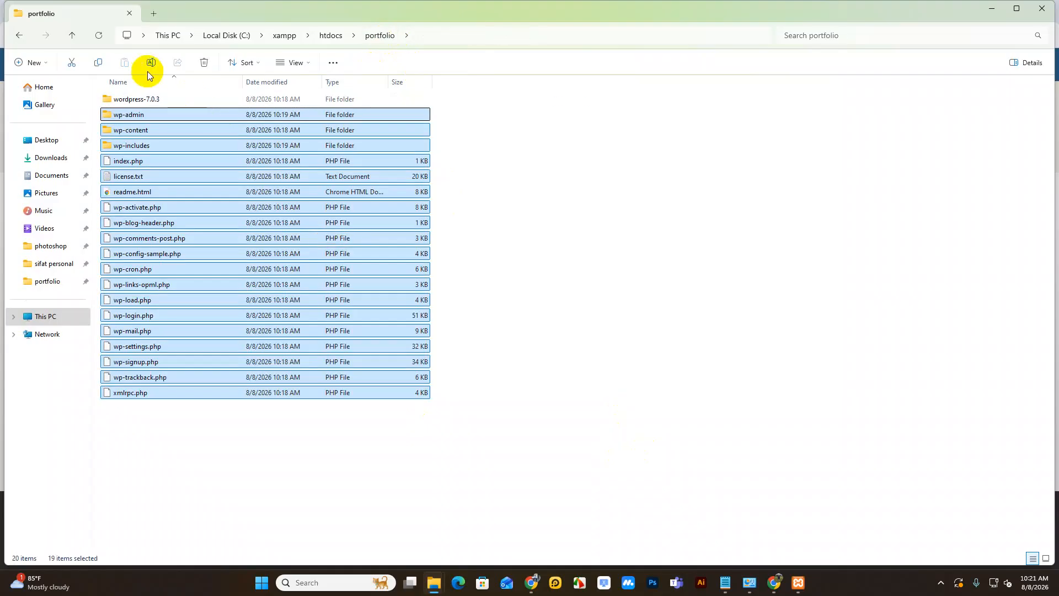
Step: Delete the leftover wordpress-7.0.3 folder and recheck portfolio's contents
left_click(137, 103)
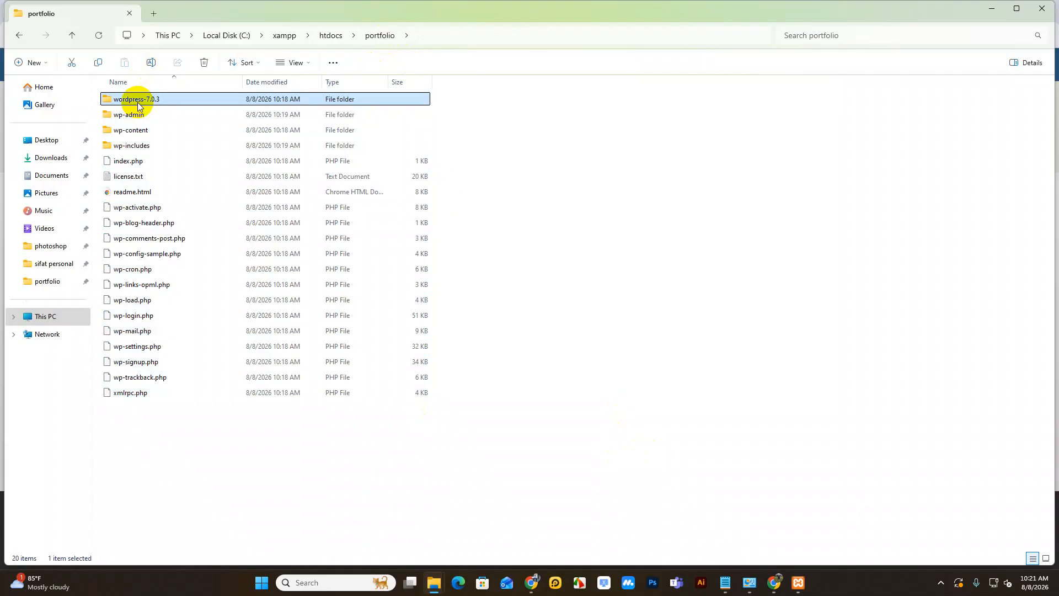
key("Delete")
left_click(328, 35)
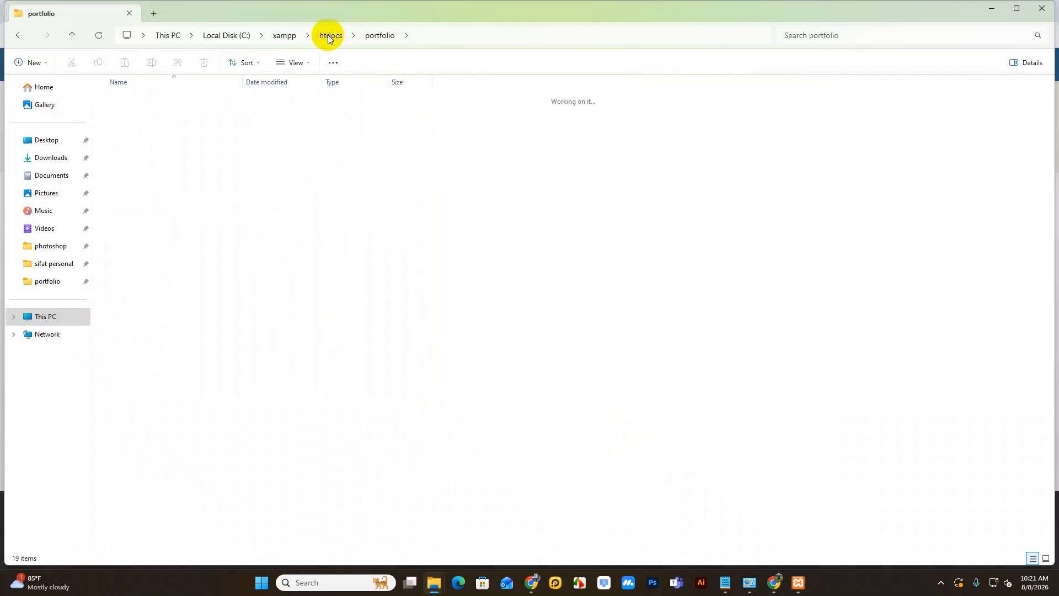
double_click(135, 132)
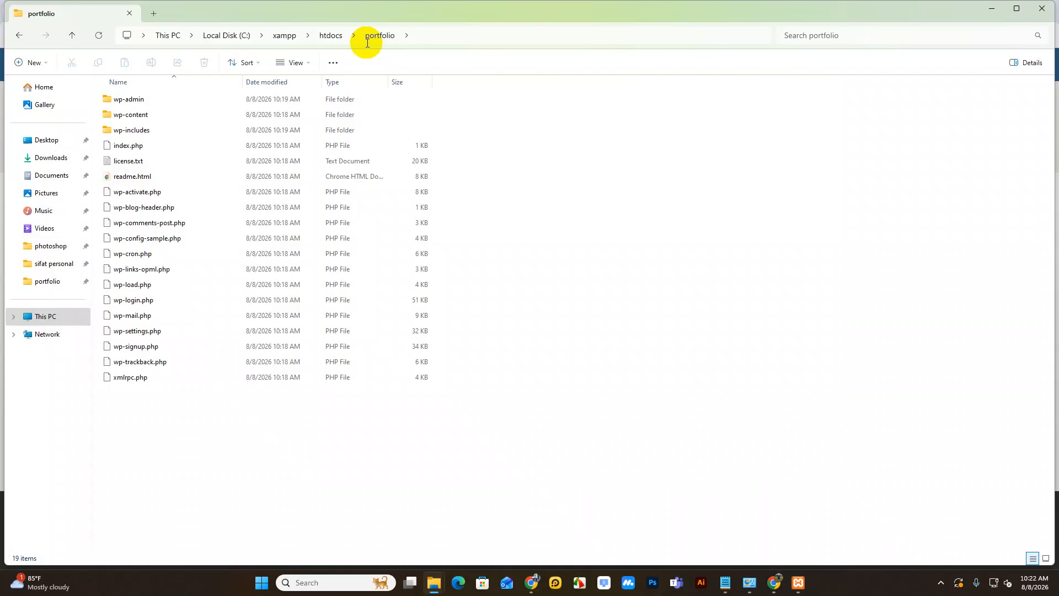
left_click(326, 39)
Step: Reopen portfolio and bring XAMPP Control Panel alongside it, showing Apache and MySQL running
double_click(133, 128)
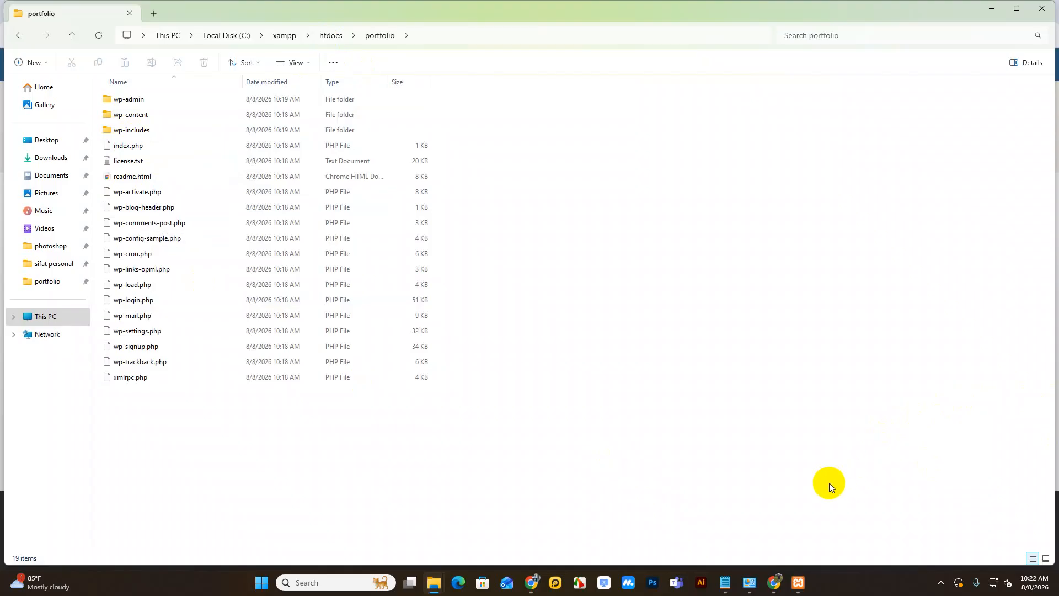
left_click(798, 582)
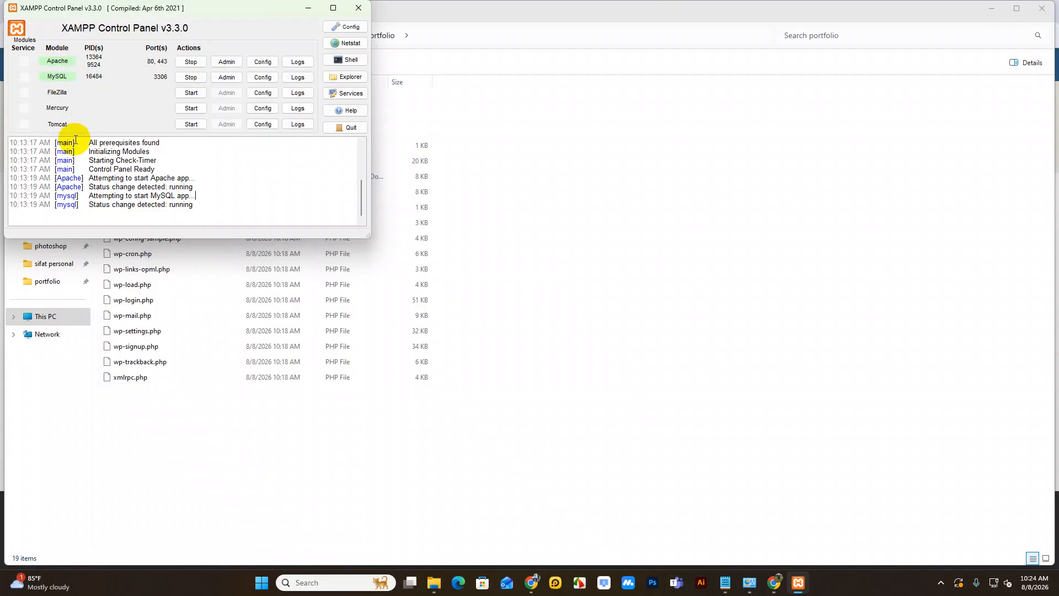
left_click_drag(215, 14, 634, 161)
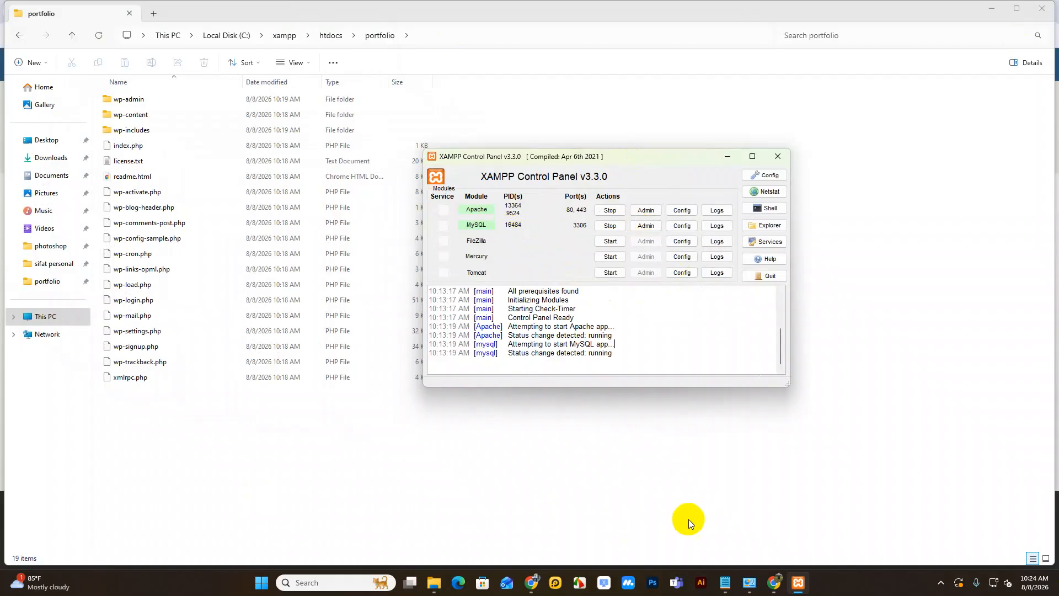
Step: In a new Chrome tab, load localhost/phpmyadmin to reach the phpMyAdmin home page
left_click(774, 582)
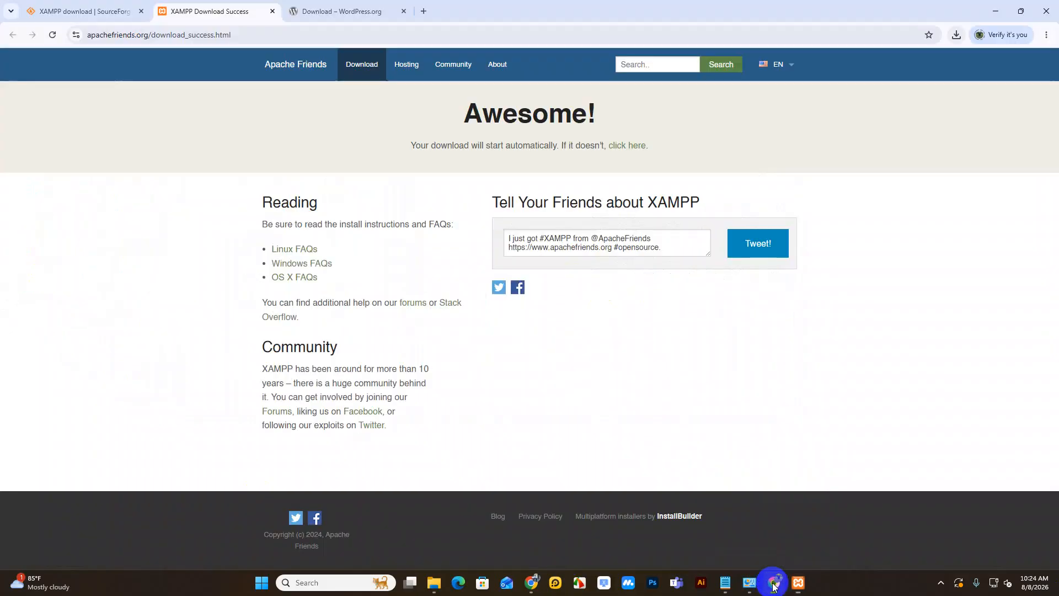
left_click(423, 11)
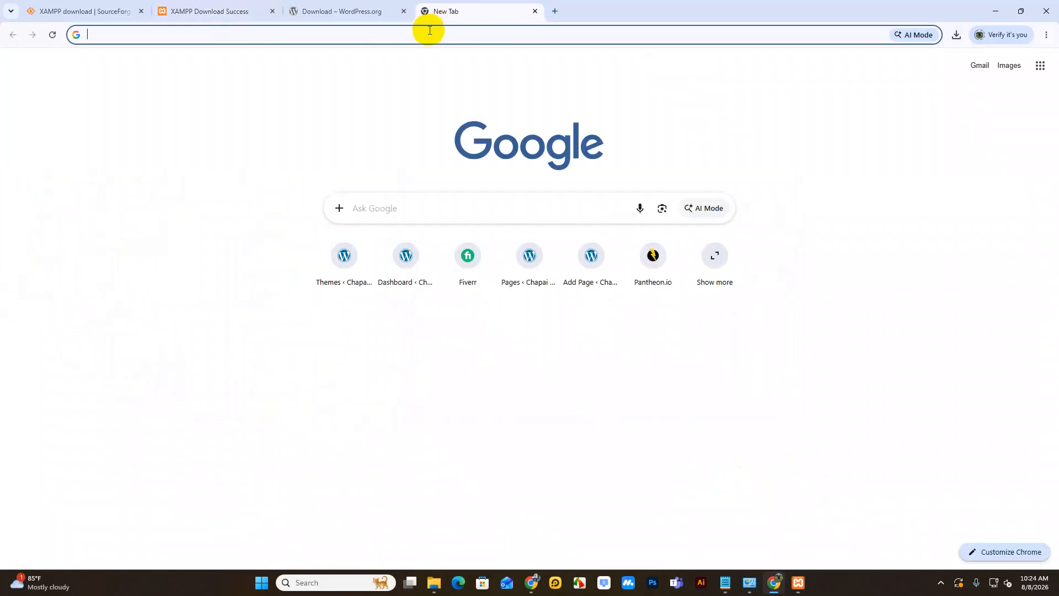
type("lo")
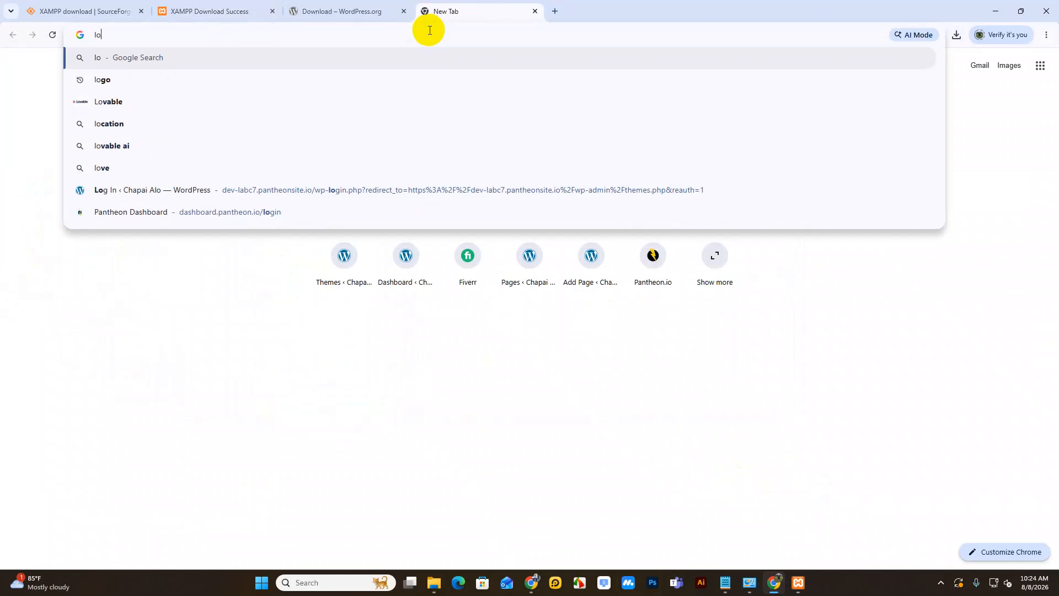
type("calh")
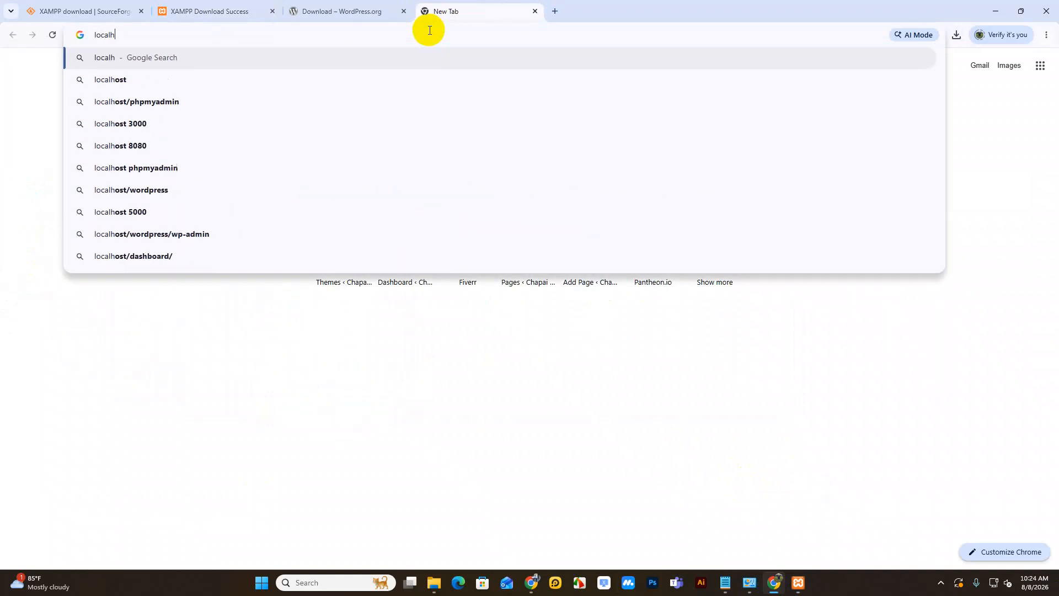
type("ost/")
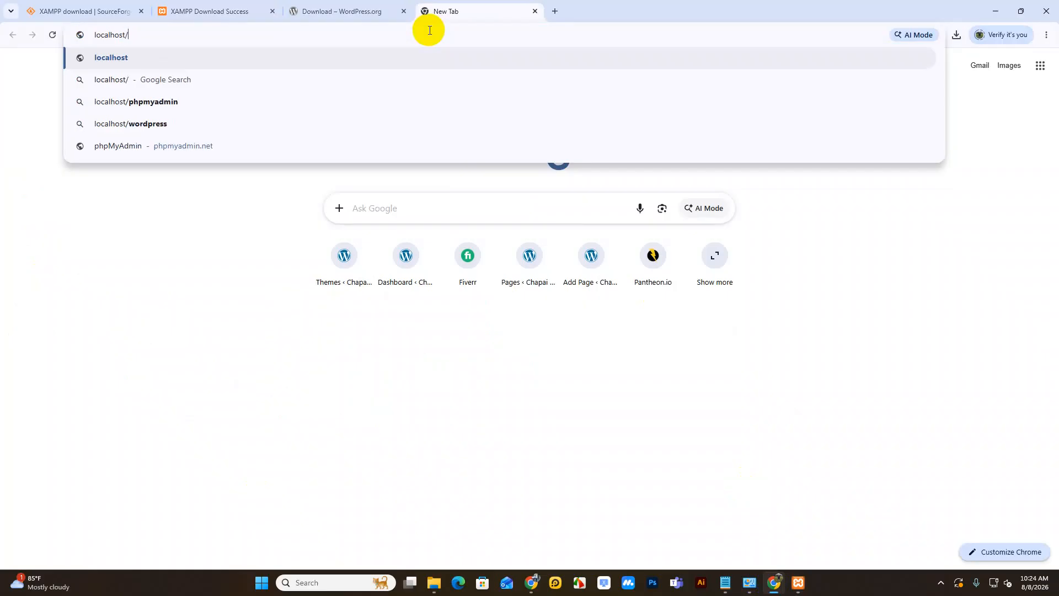
type("phpmyadmin")
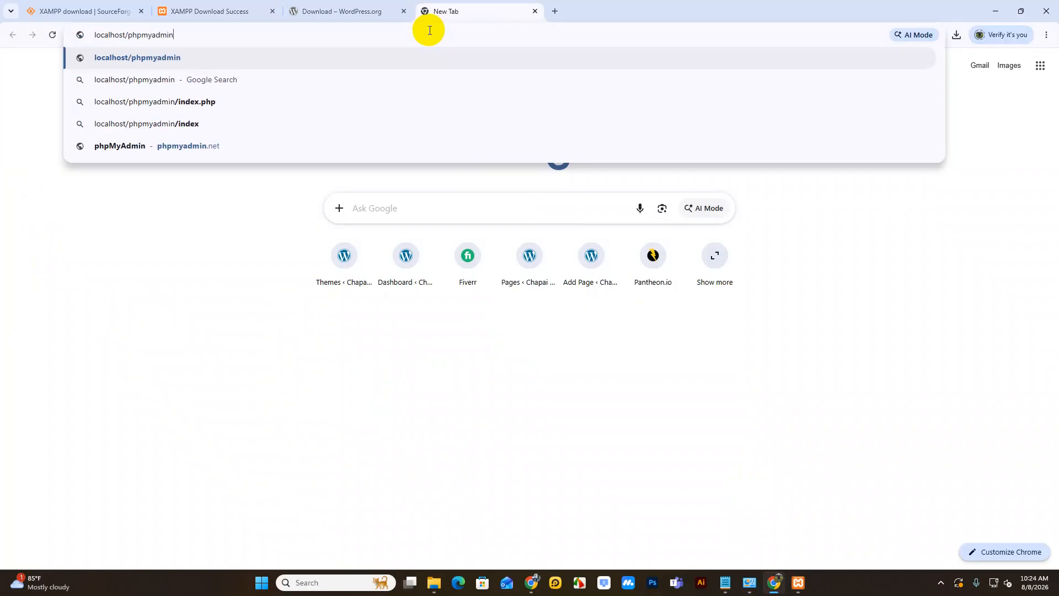
key("Return")
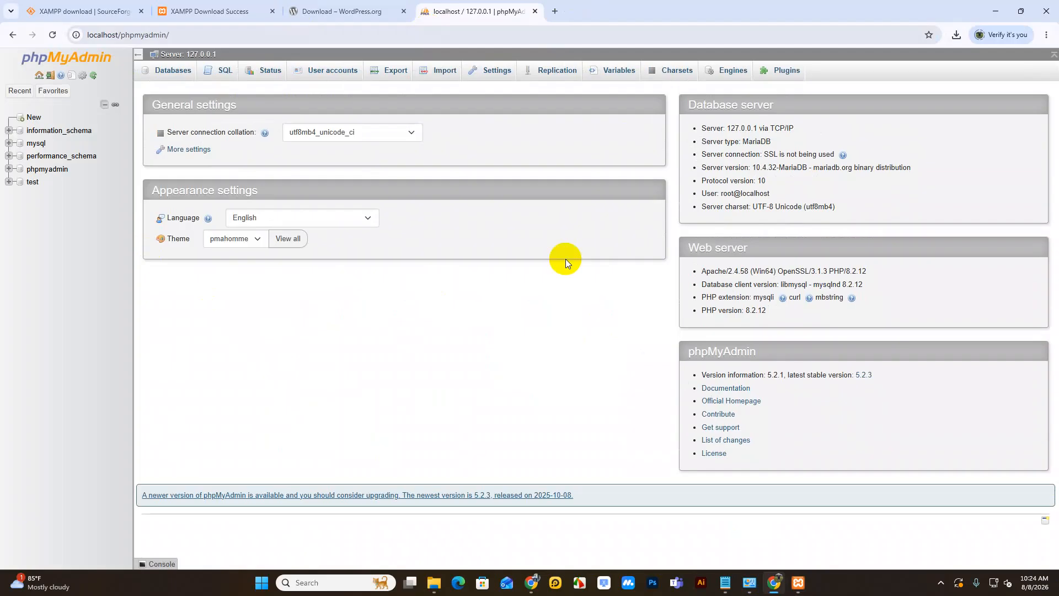
Step: Stop and restart MySQL in XAMPP, reloading the phpMyAdmin page after each
left_click(798, 582)
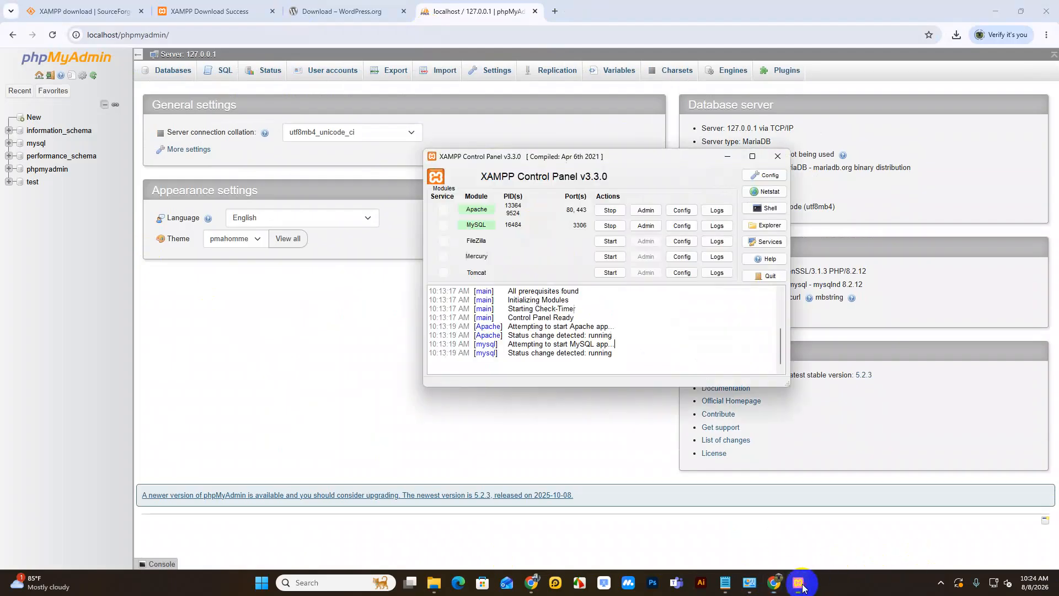
left_click(604, 226)
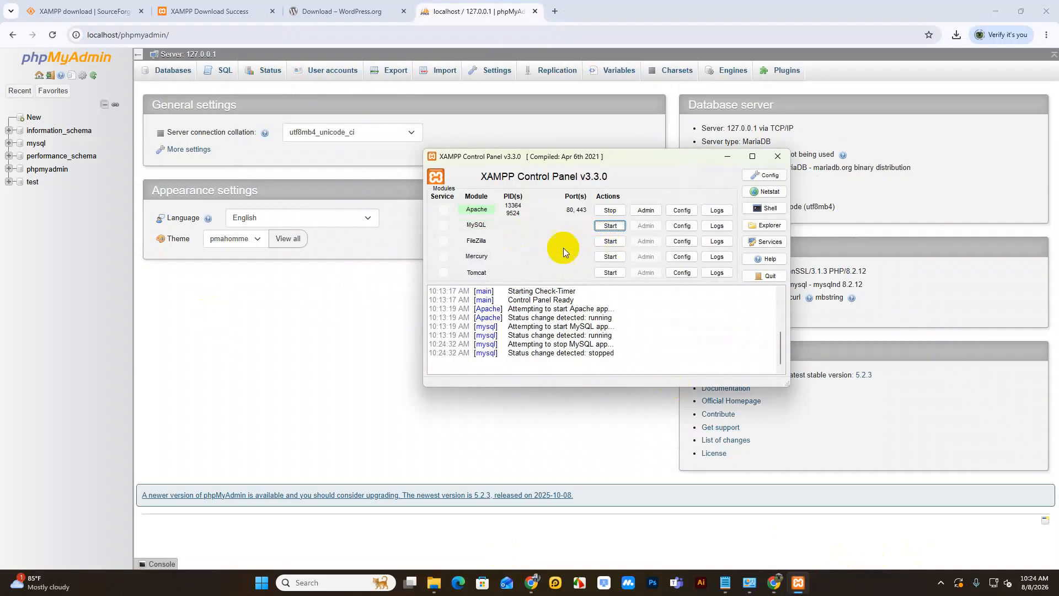
left_click(282, 324)
right_click(104, 212)
left_click(138, 256)
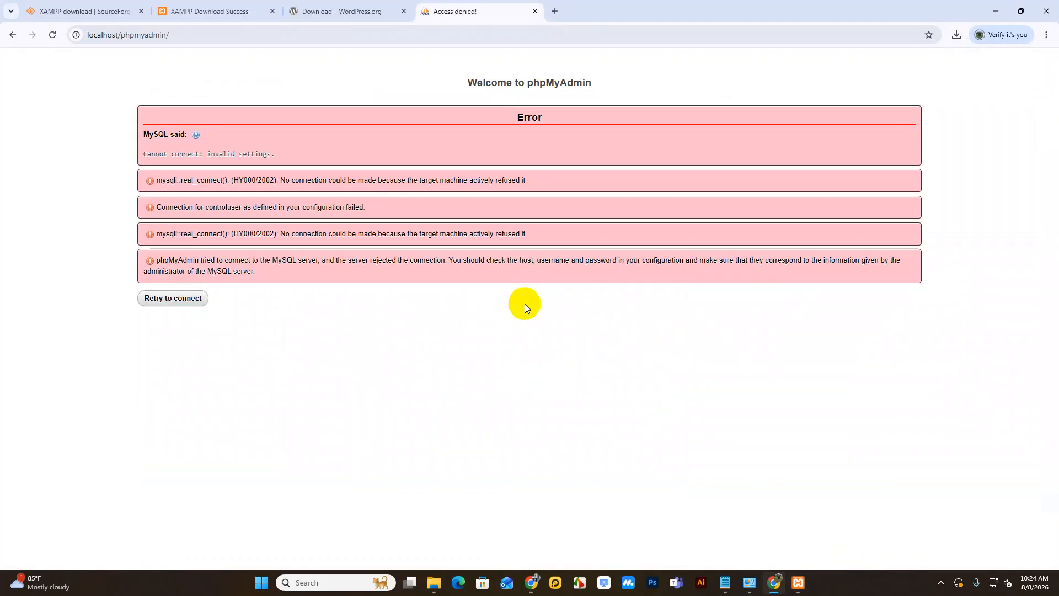
left_click(798, 582)
left_click(612, 226)
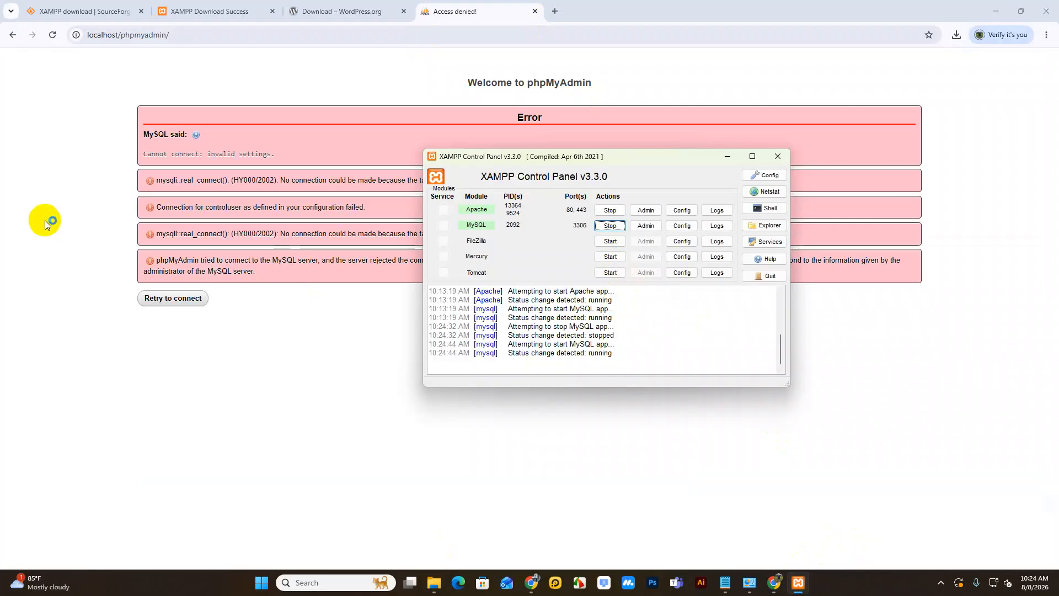
right_click(48, 148)
left_click(80, 194)
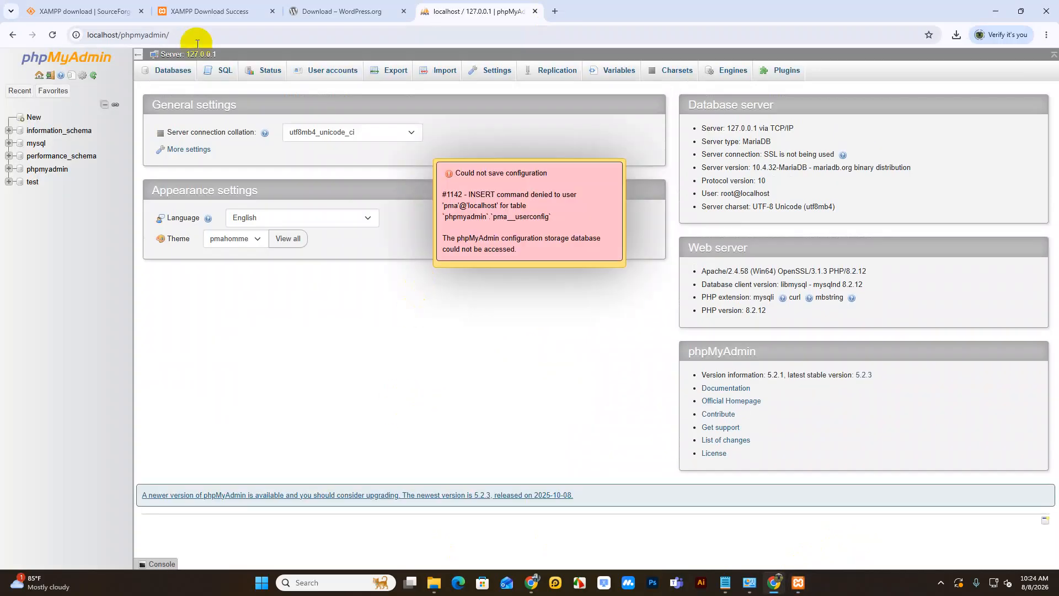
Step: Copy the phpMyAdmin URL and paste-and-go it in a fresh tab
left_click(159, 37)
right_click(158, 36)
left_click(206, 116)
left_click(555, 11)
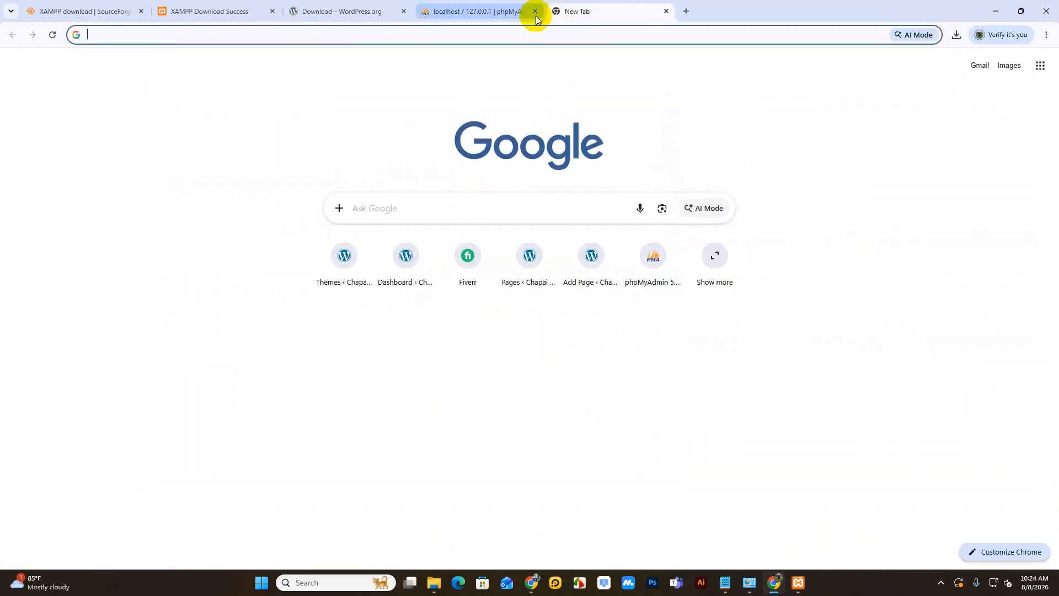
right_click(521, 35)
left_click(579, 147)
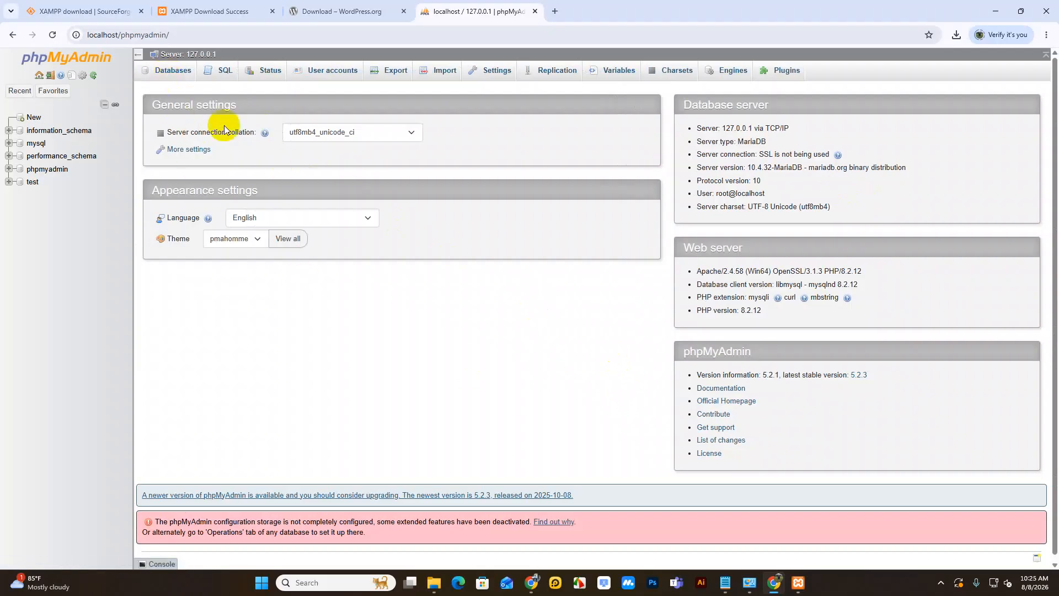
Step: On the Databases tab, create database 'portfolio' with utf8_general_ci collation
left_click(164, 77)
left_click(185, 167)
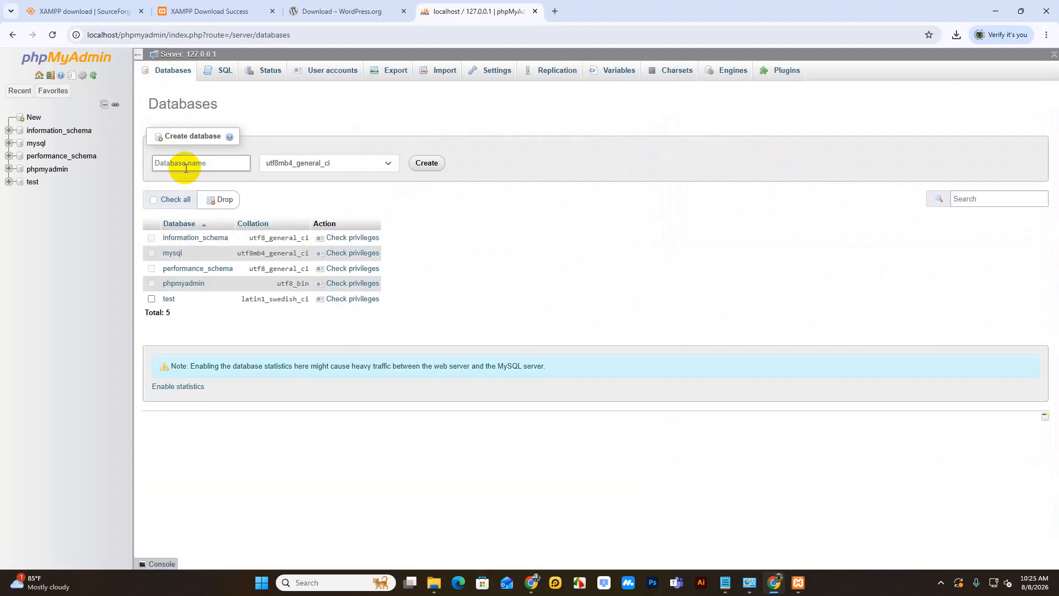
type("portfolio")
left_click(351, 163)
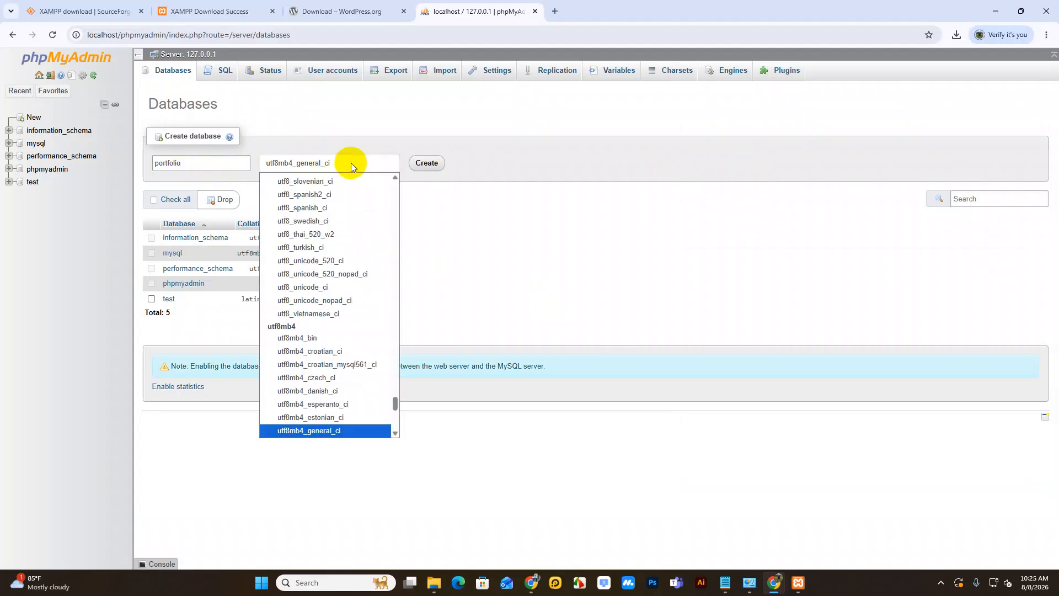
scroll(376, 354, "up", 15)
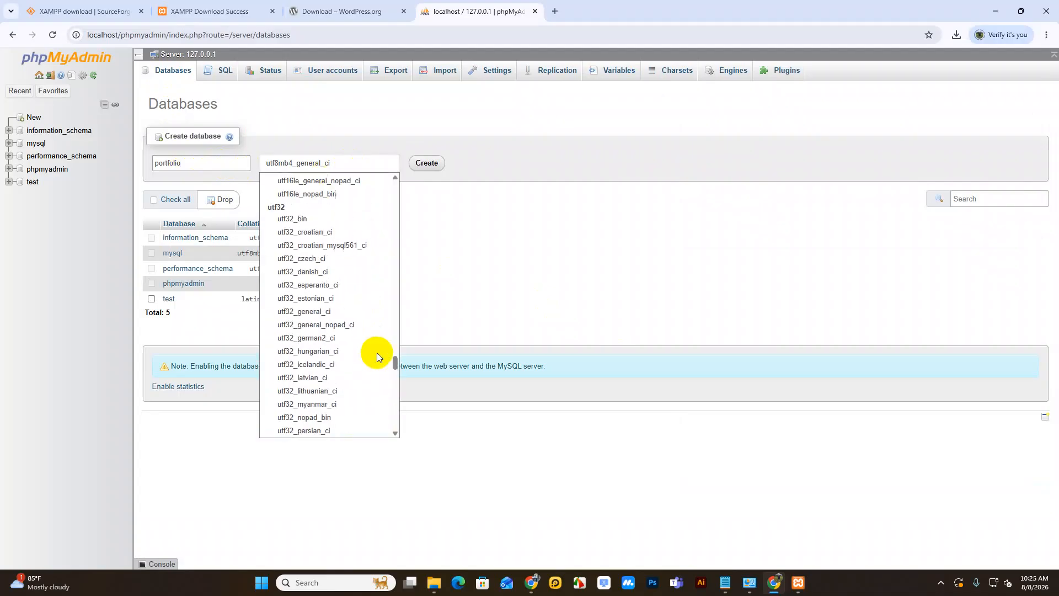
scroll(376, 352, "up", 20)
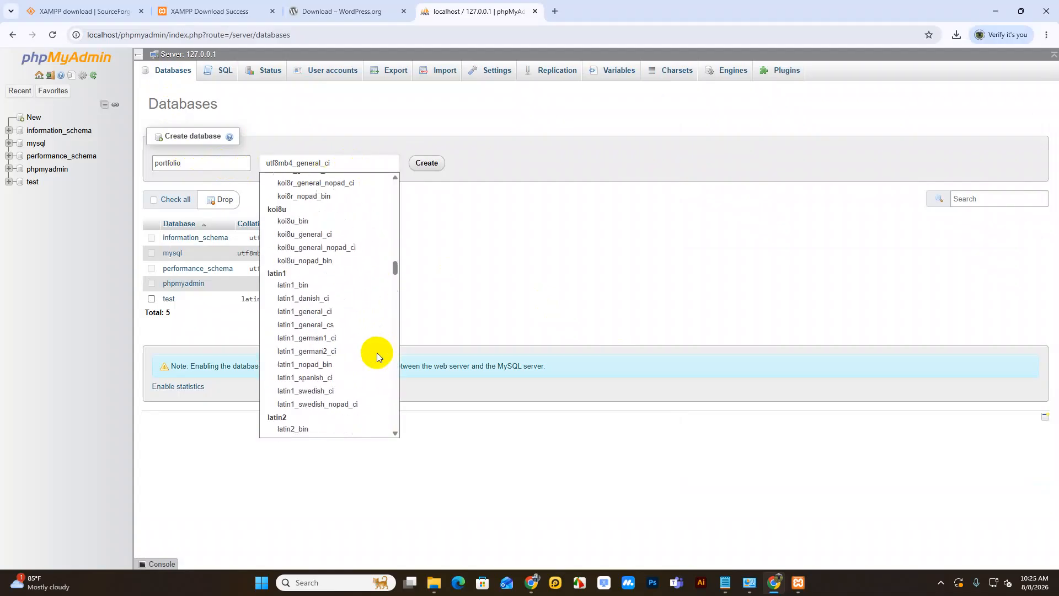
scroll(376, 353, "up", 3)
scroll(376, 353, "down", 20)
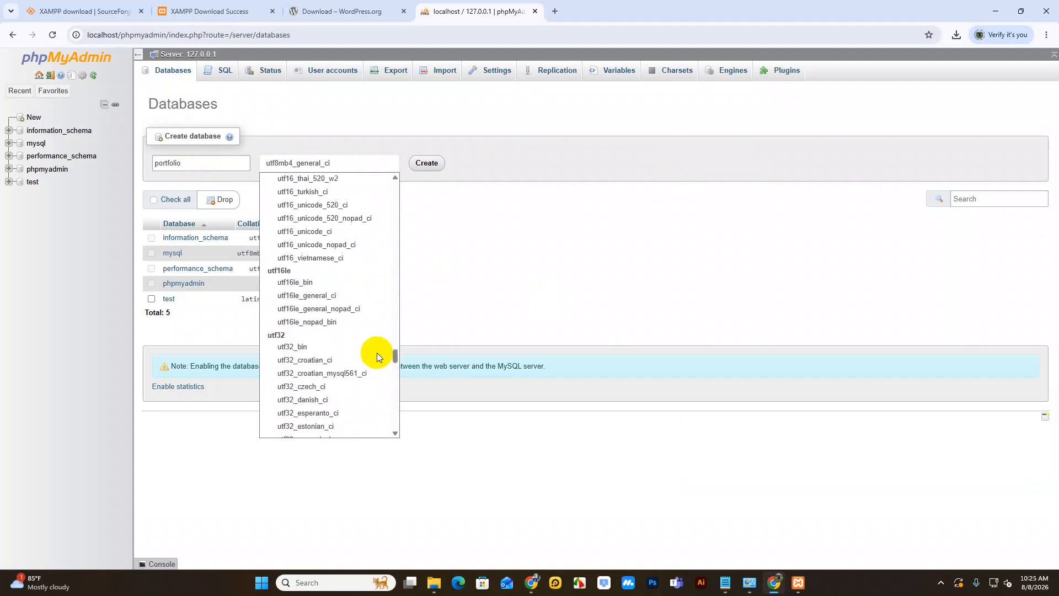
scroll(376, 356, "down", 5)
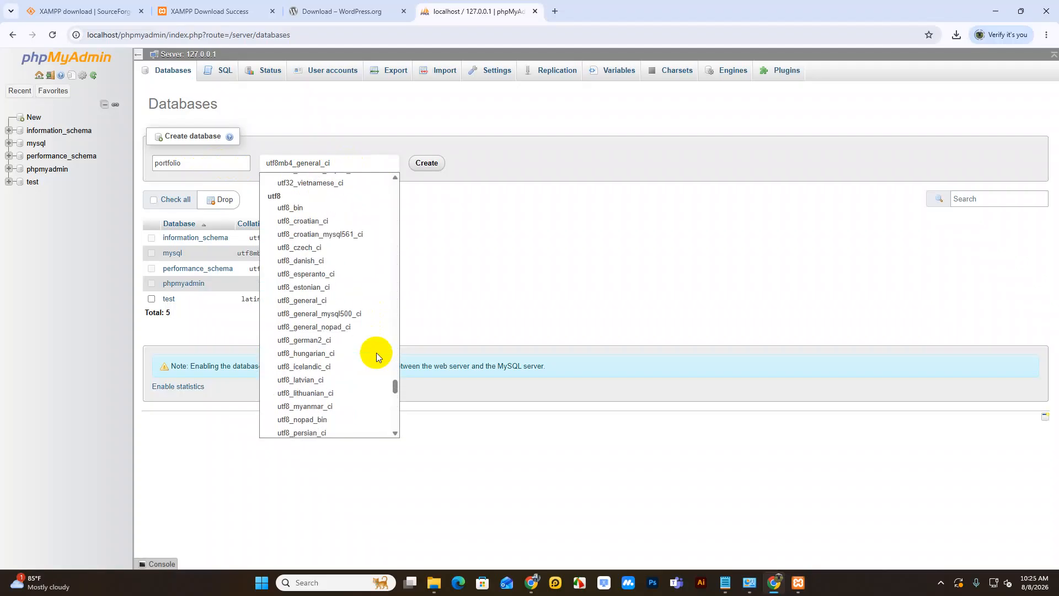
left_click(312, 301)
left_click(425, 164)
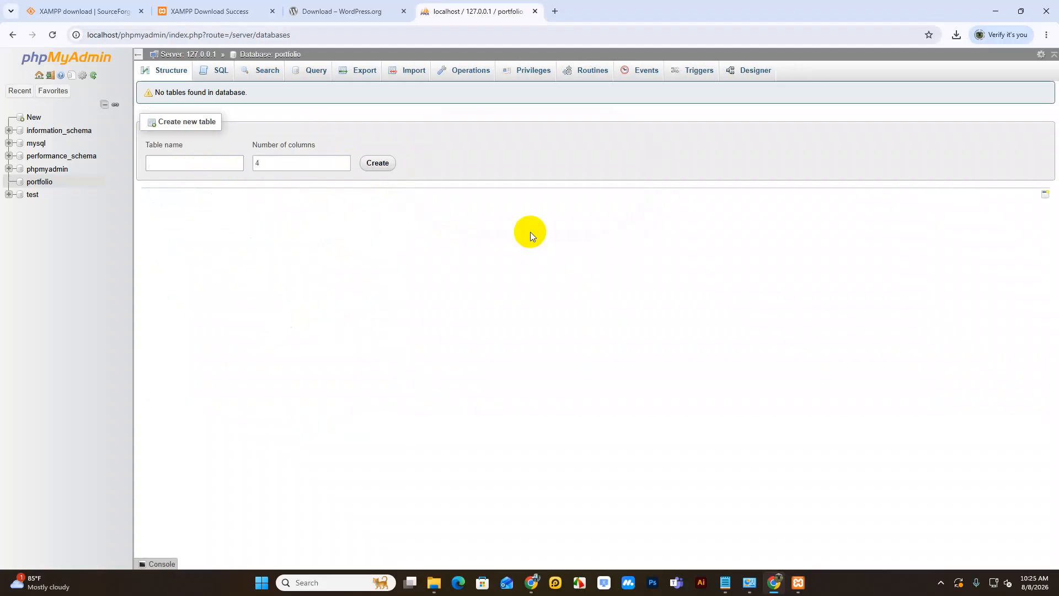
Step: Select portfolio in the navigation tree and show its Operations page
left_click(40, 182)
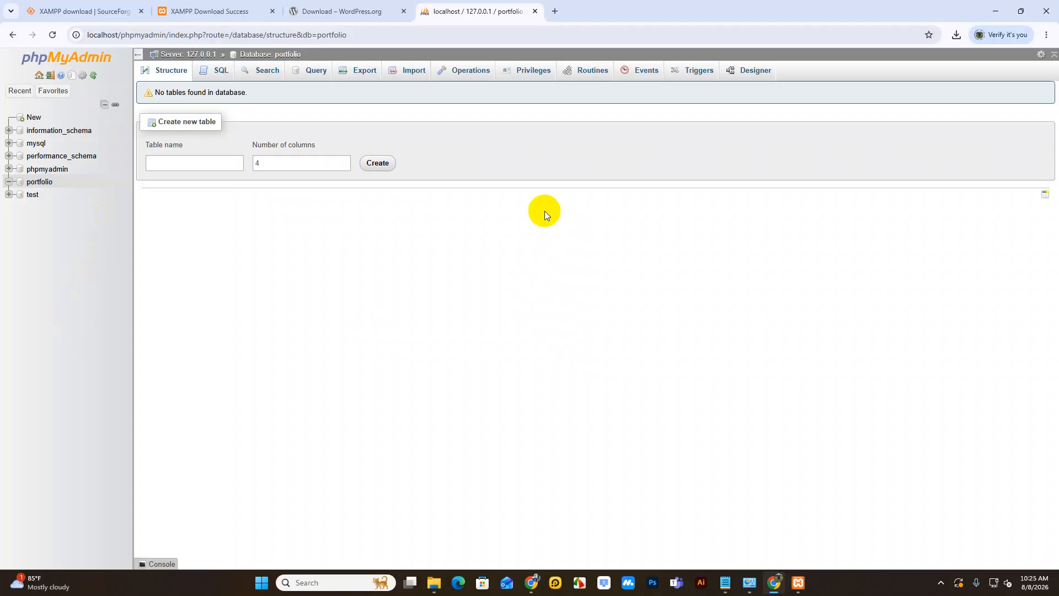
left_click(471, 70)
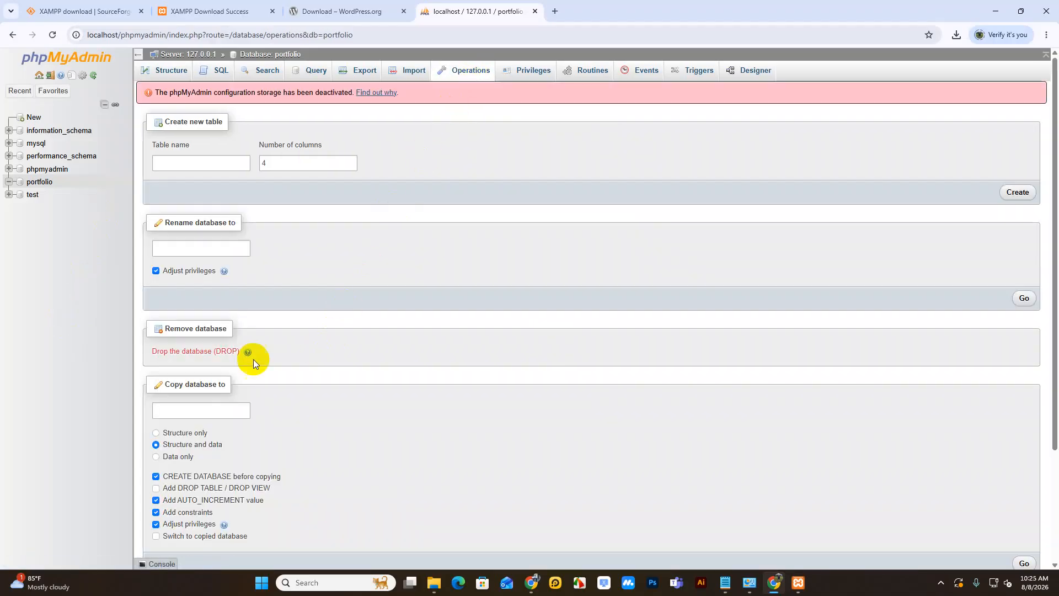
Step: Drop the portfolio database, confirm the prompt, and close the phpMyAdmin tab
left_click(194, 353)
left_click(540, 340)
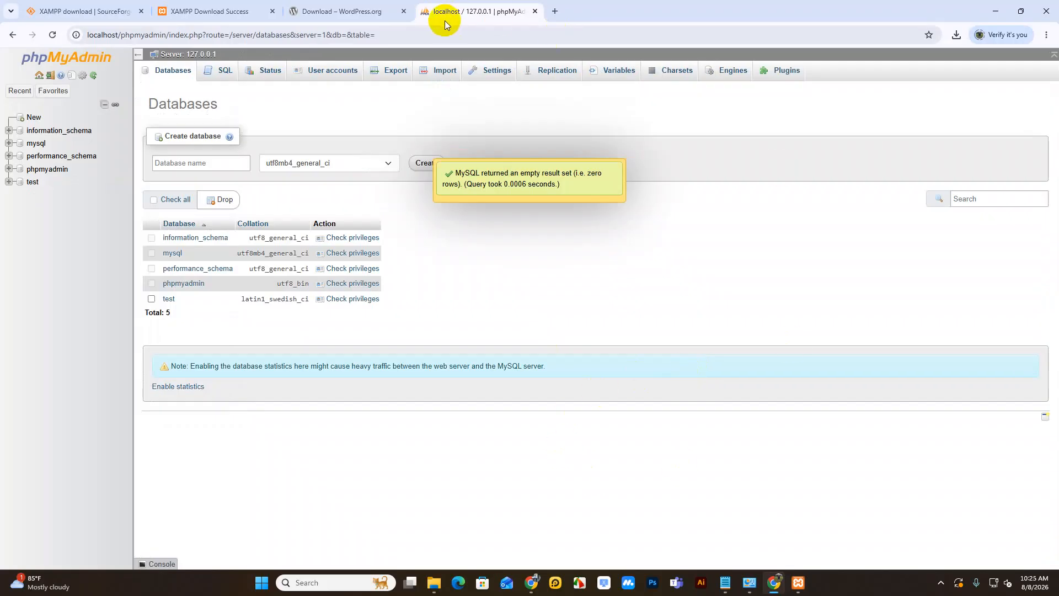
left_click(534, 11)
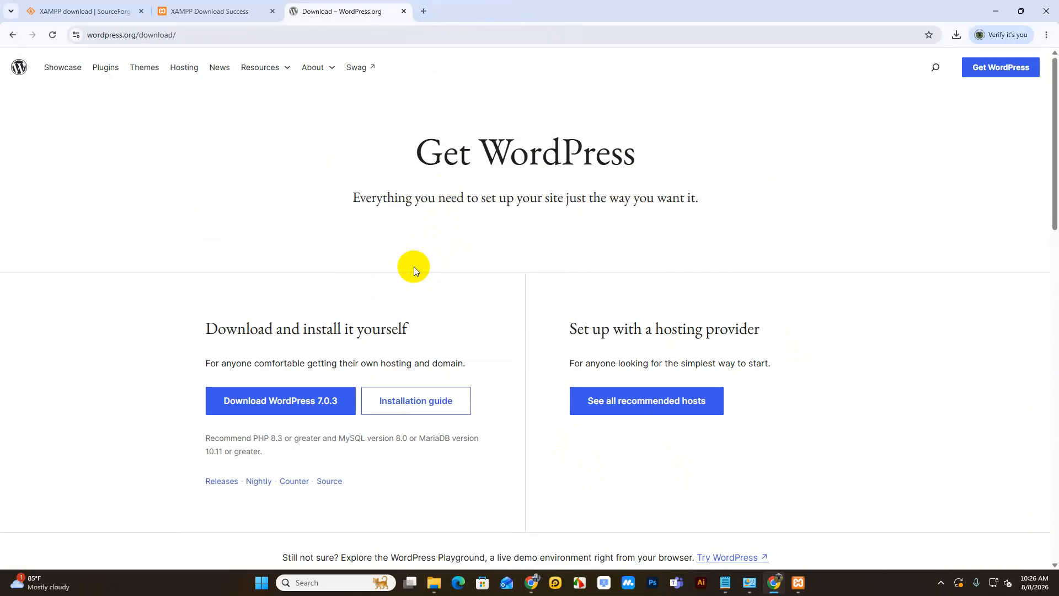
Step: Load localhost/phpmyadmin/ in a new tab using the address-bar suggestion
left_click(428, 8)
left_click(420, 32)
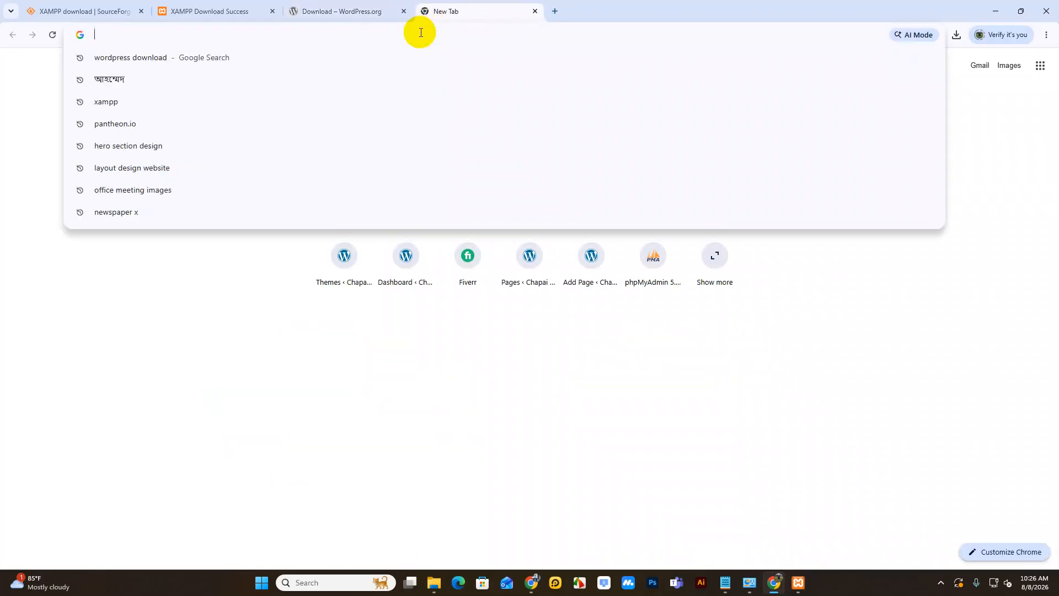
type("localhost/phpmyadmin/")
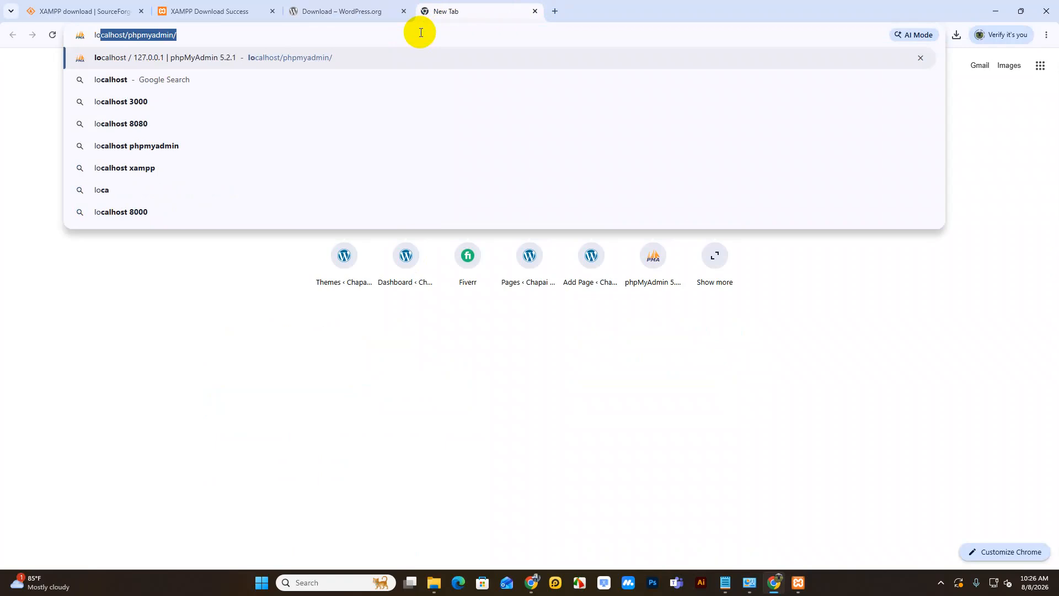
key("Right")
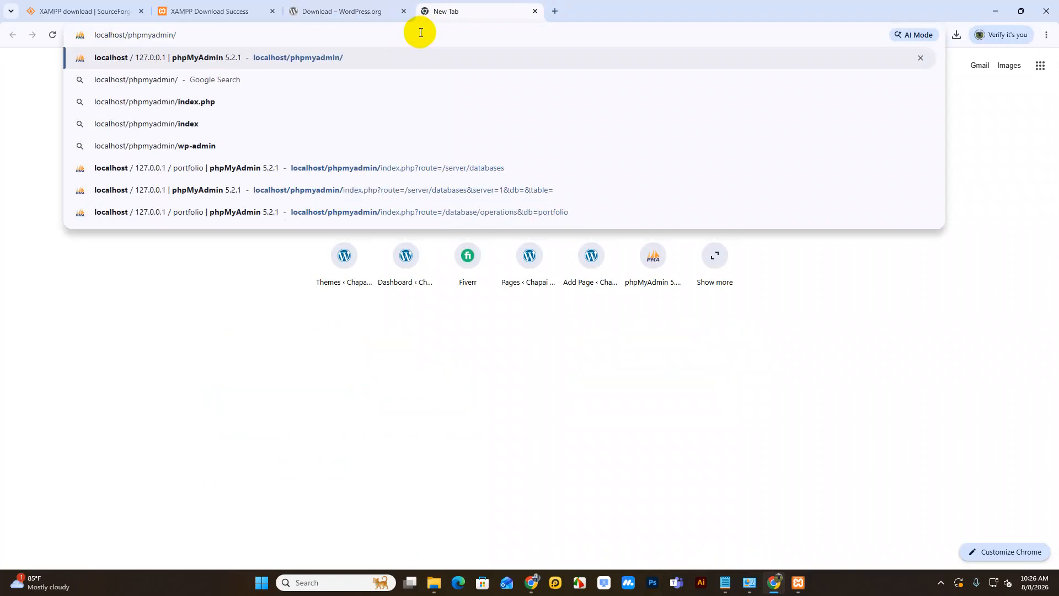
key("Return")
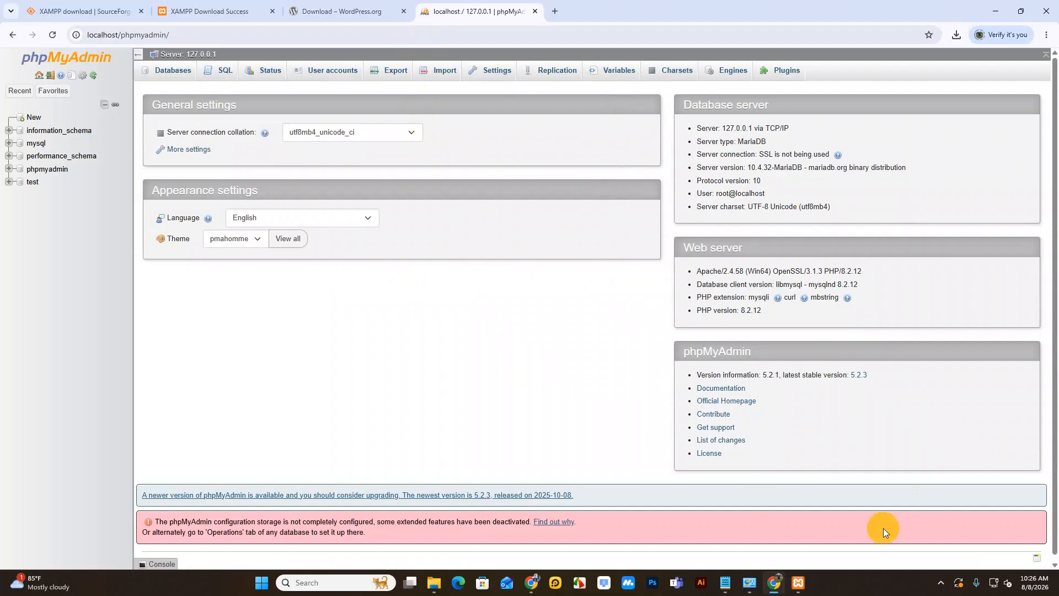
Step: Open phpMyAdmin via XAMPP's MySQL Admin, close the duplicate tab, and list the databases
left_click(800, 583)
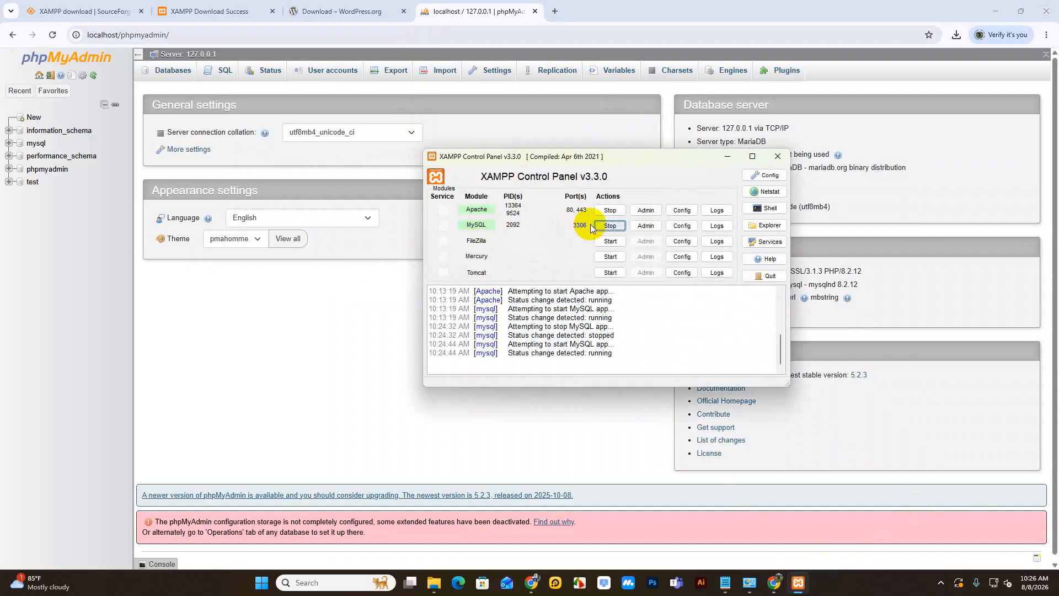
left_click(648, 225)
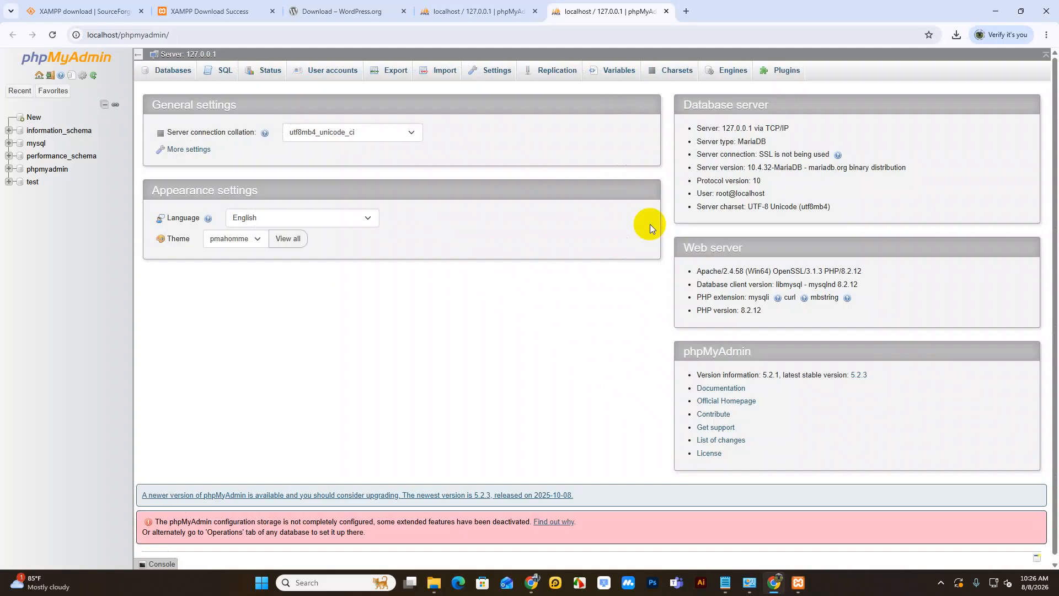
left_click(535, 11)
left_click(167, 75)
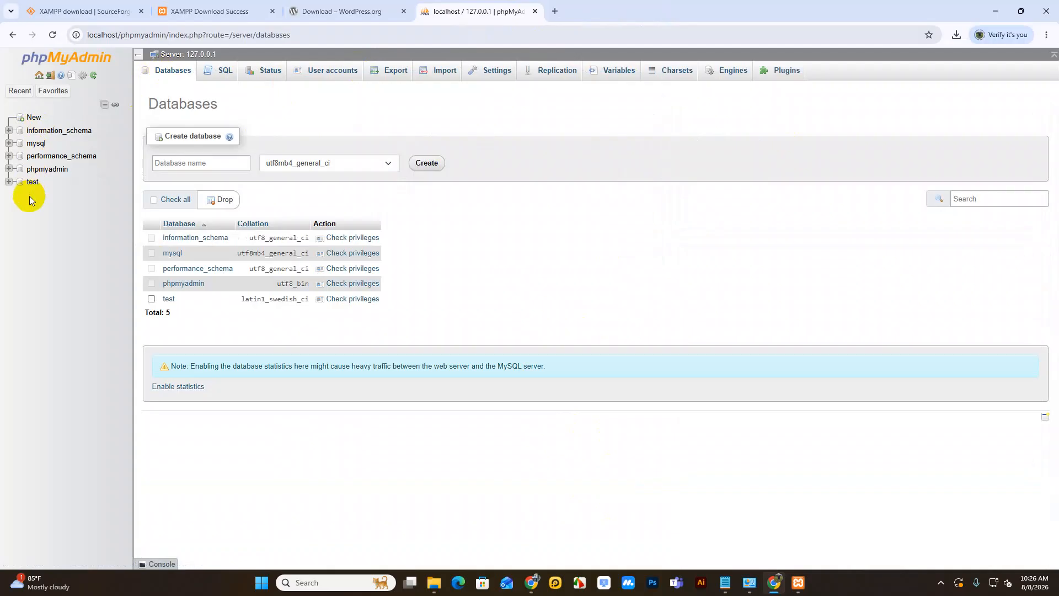
Step: Create database 'portfolio' from the name suggestion, with utf8_general_ci collation
left_click(197, 162)
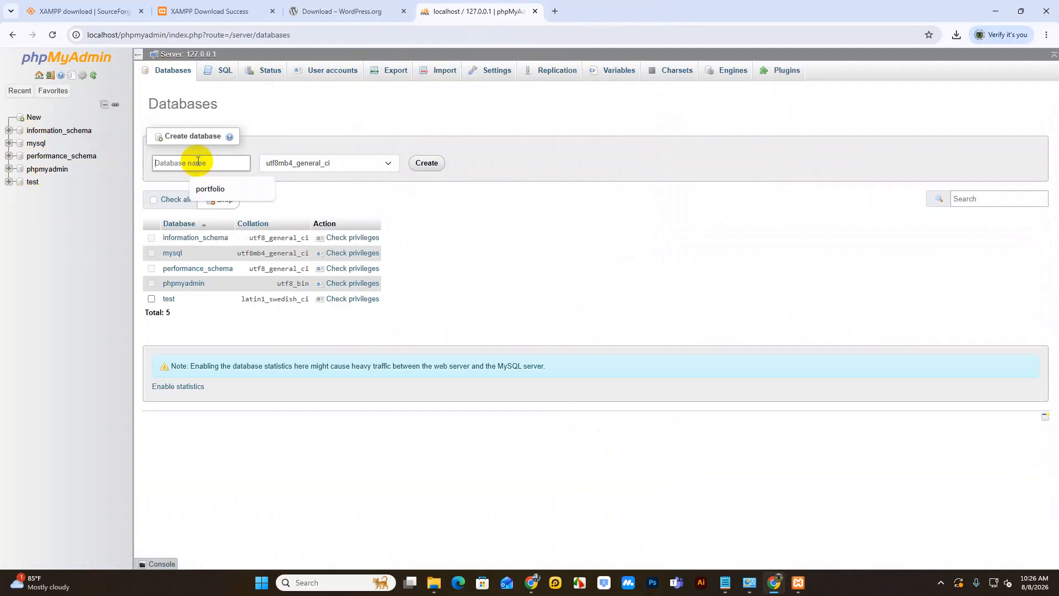
left_click(211, 190)
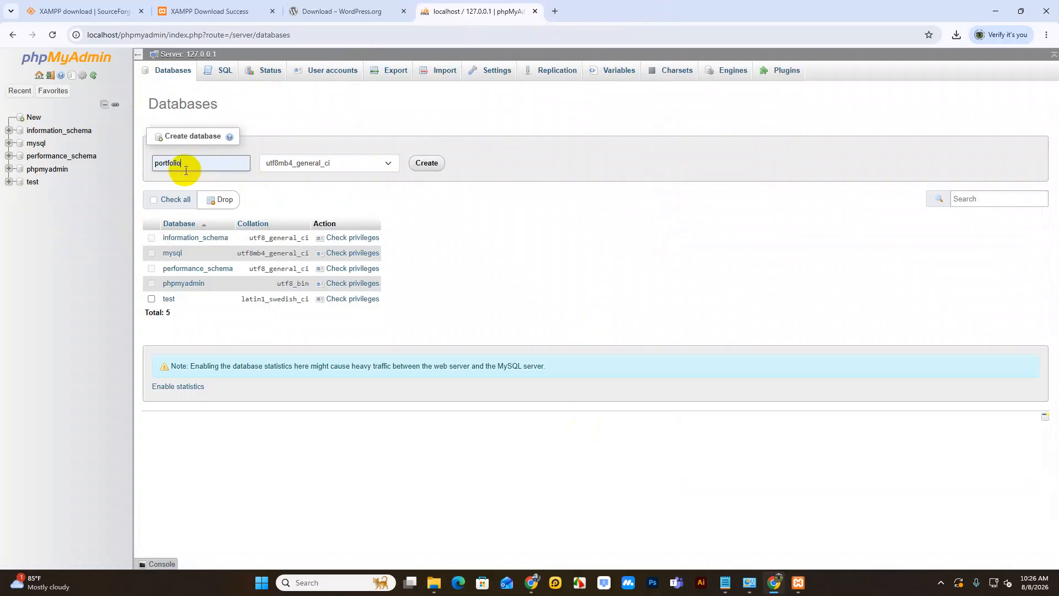
left_click(379, 163)
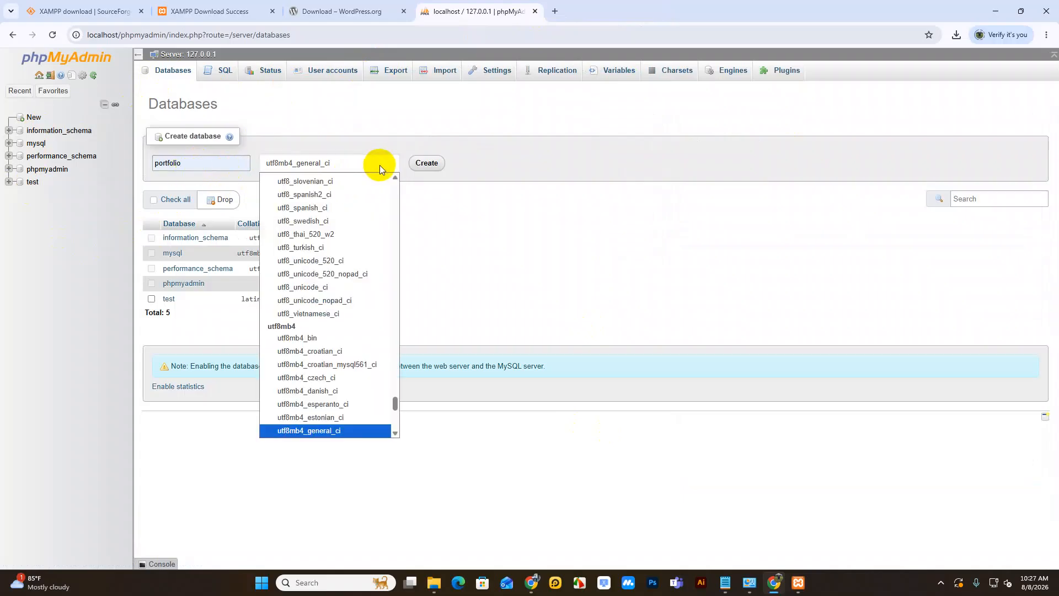
scroll(356, 326, "up", 4)
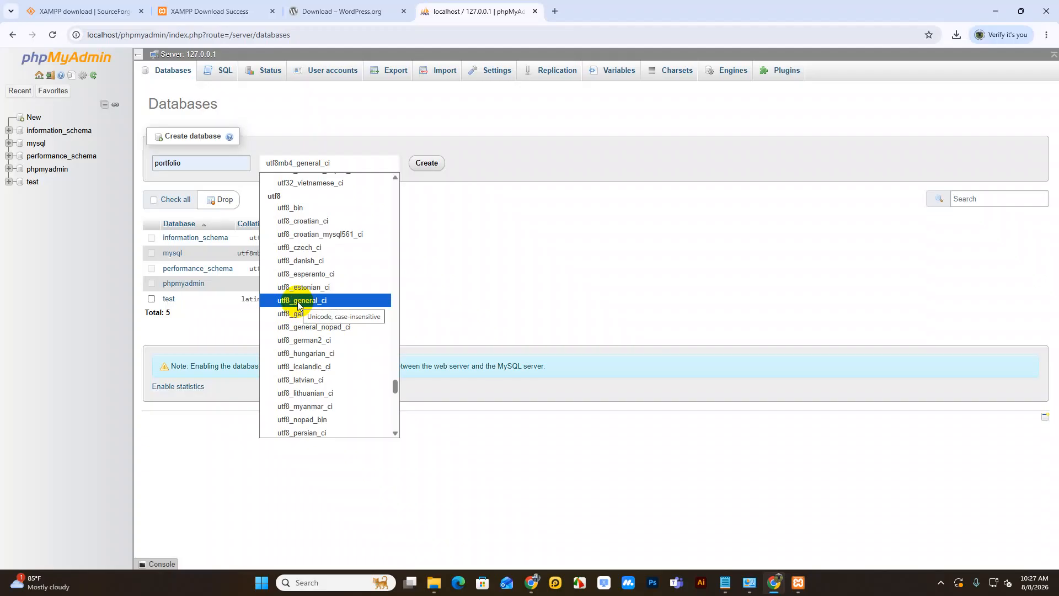
left_click(296, 302)
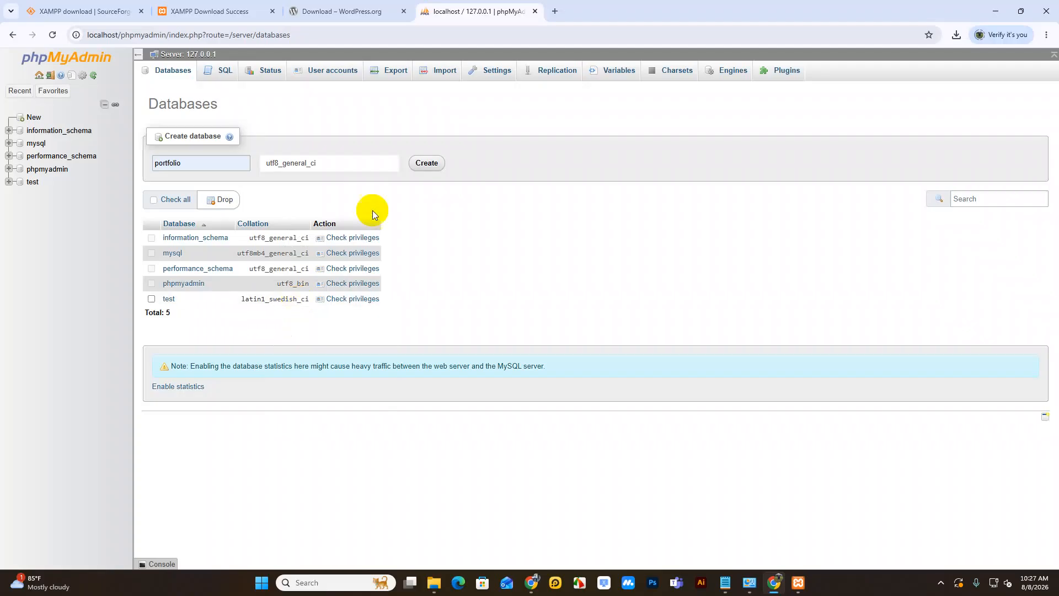
left_click(427, 164)
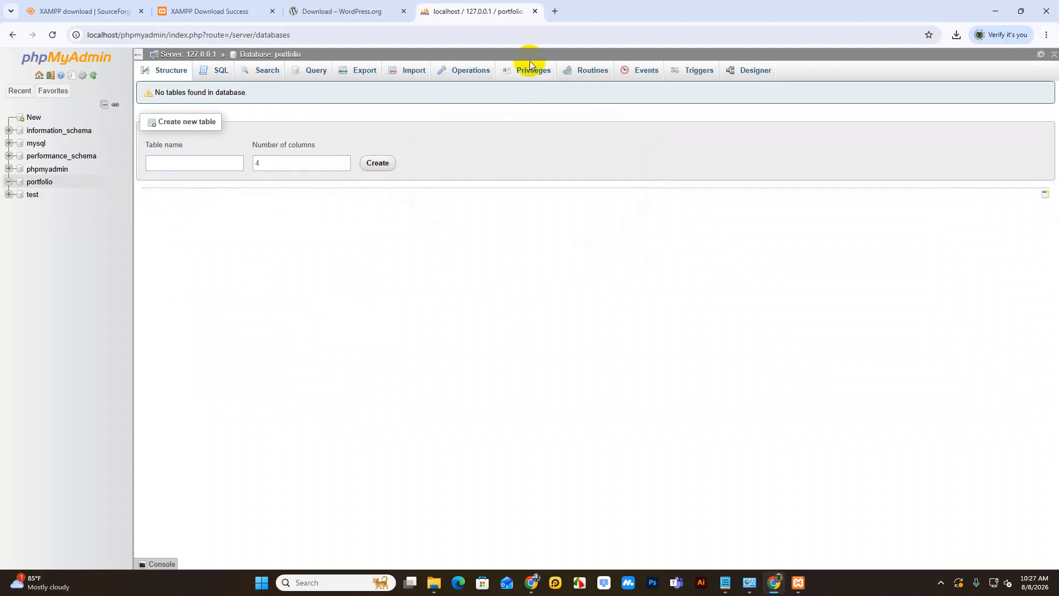
Step: After checking the portfolio folder, load localhost/portfolio in a new tab
left_click(558, 10)
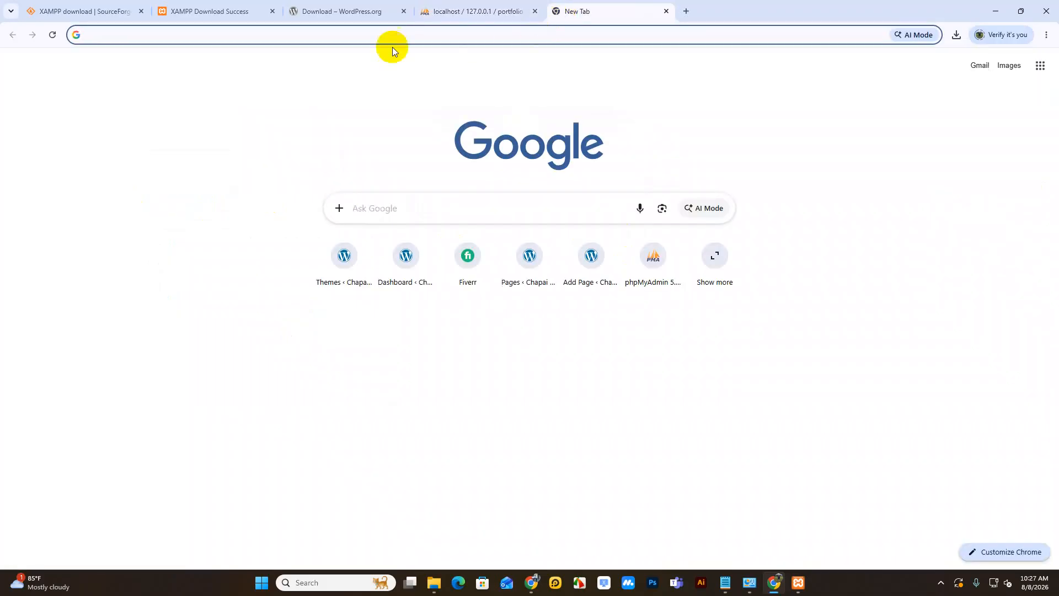
left_click(434, 584)
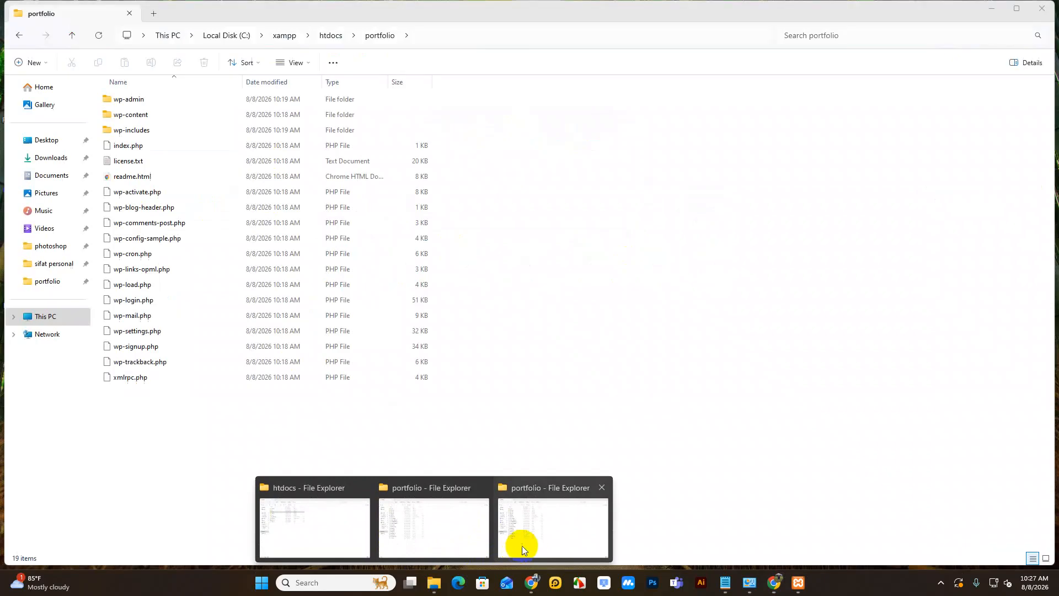
left_click(522, 545)
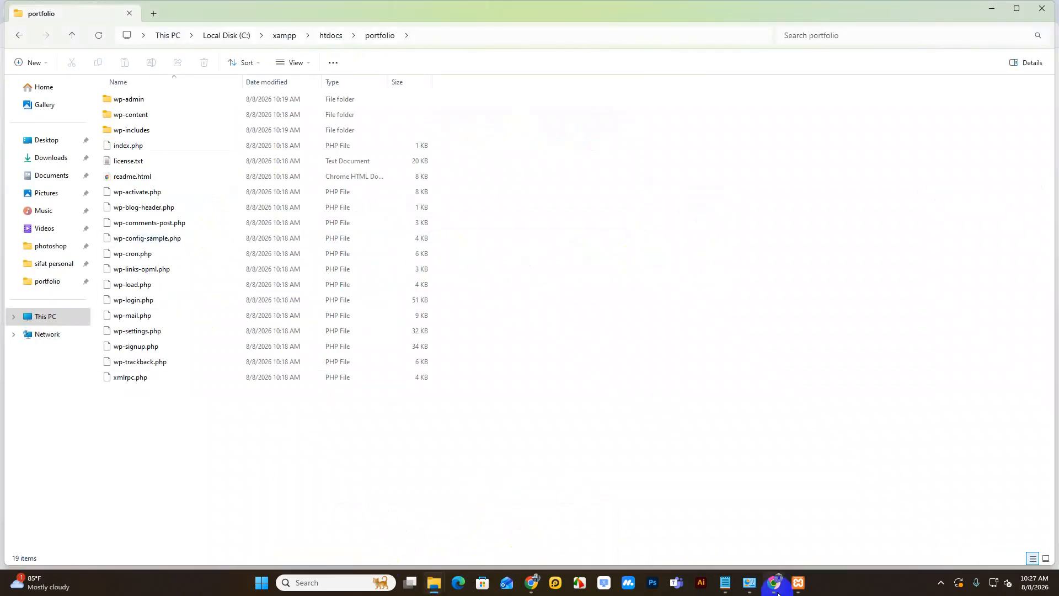
left_click(775, 584)
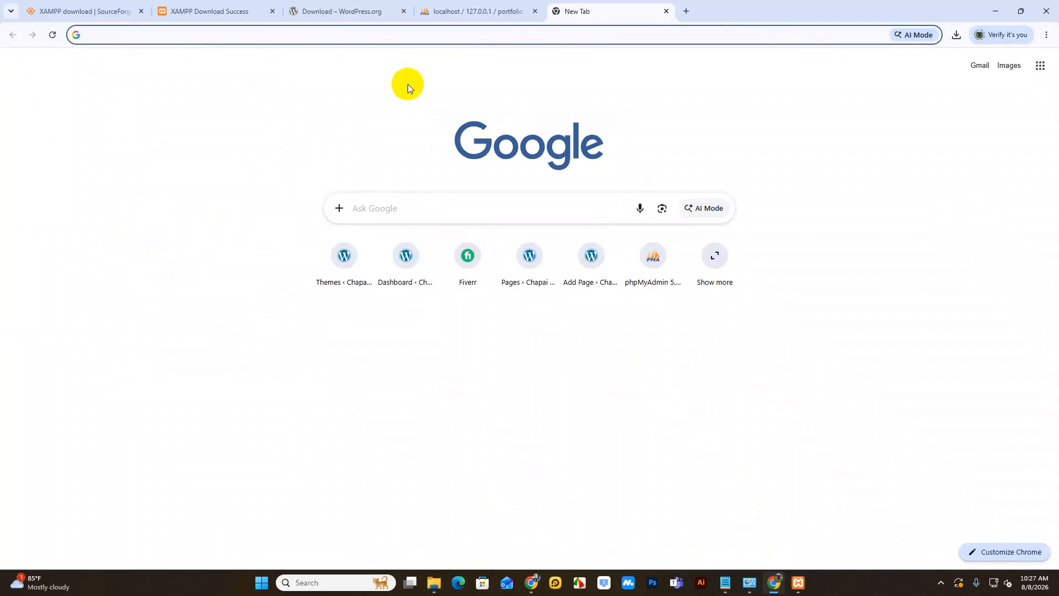
left_click(400, 33)
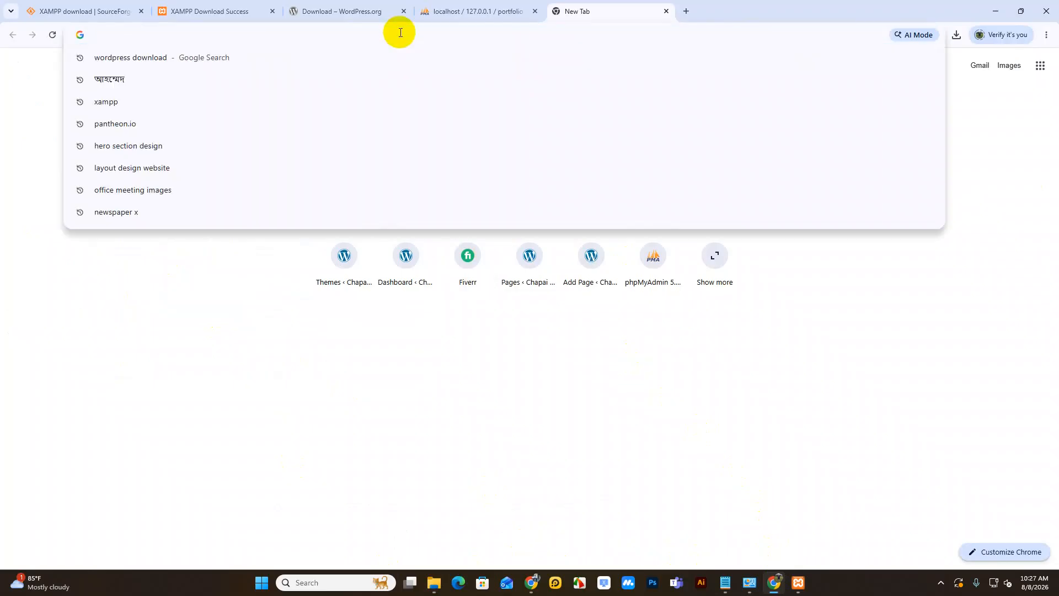
type("lo")
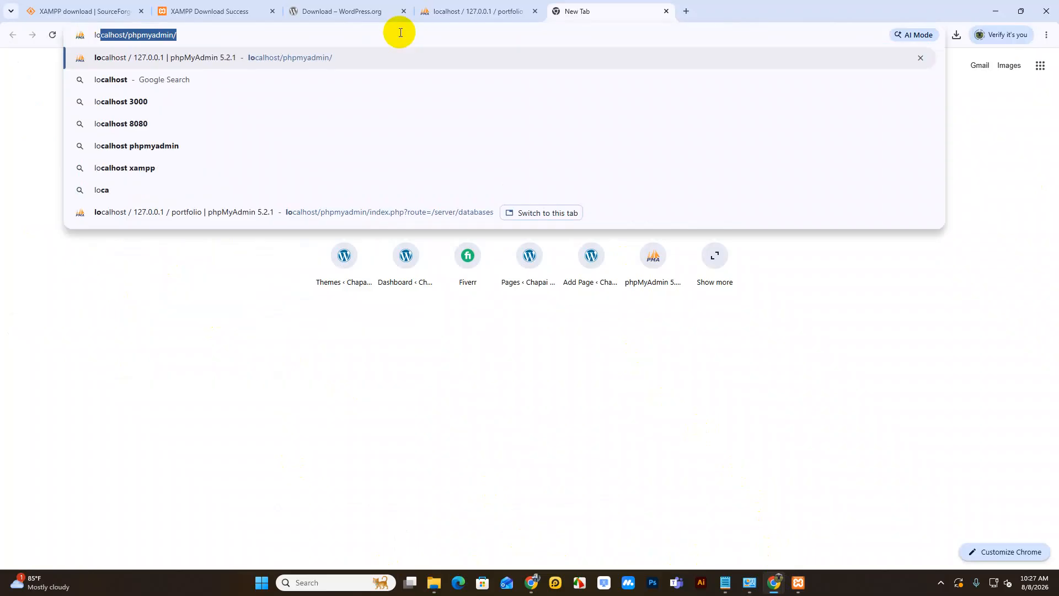
type("calhost/p")
key("BackSpace")
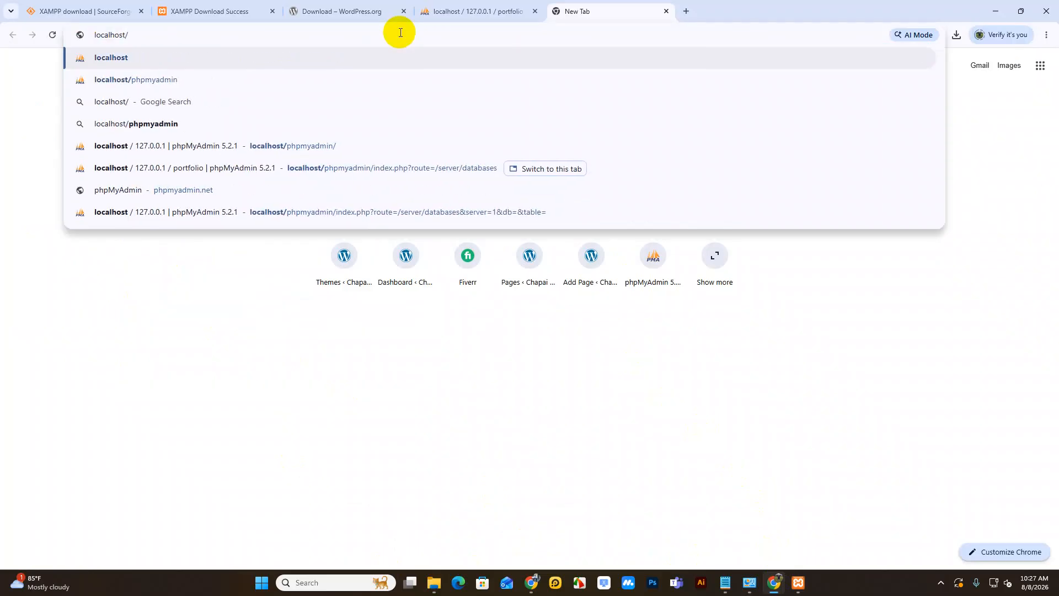
type("por")
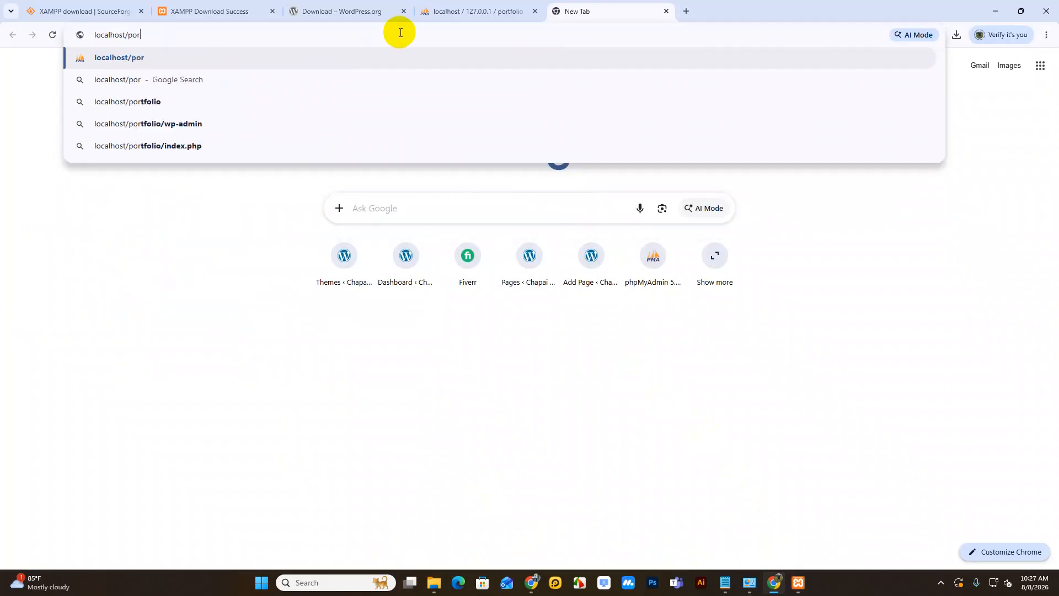
type("tfolio")
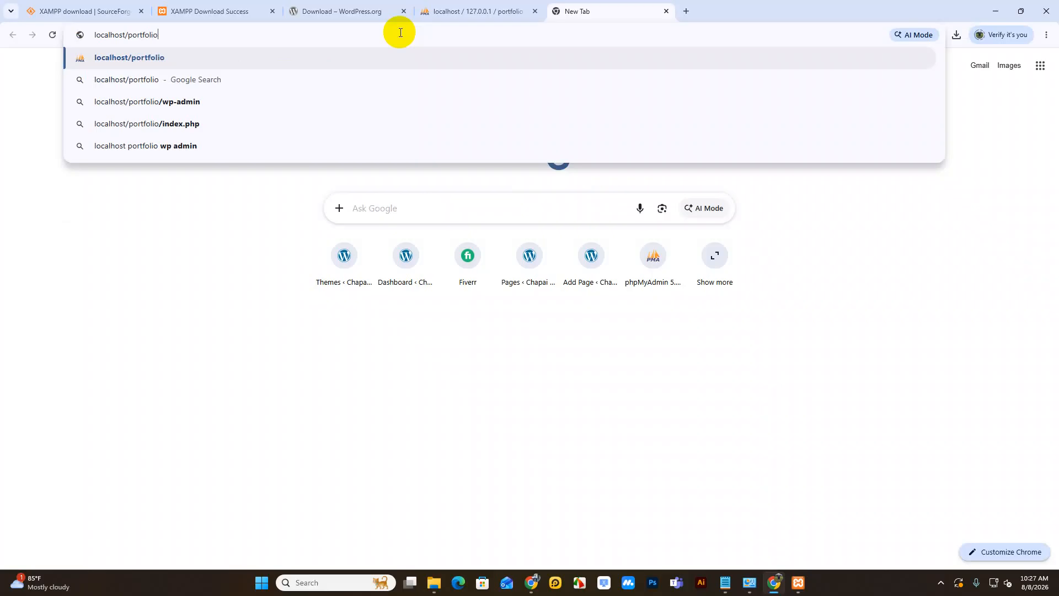
key("Return")
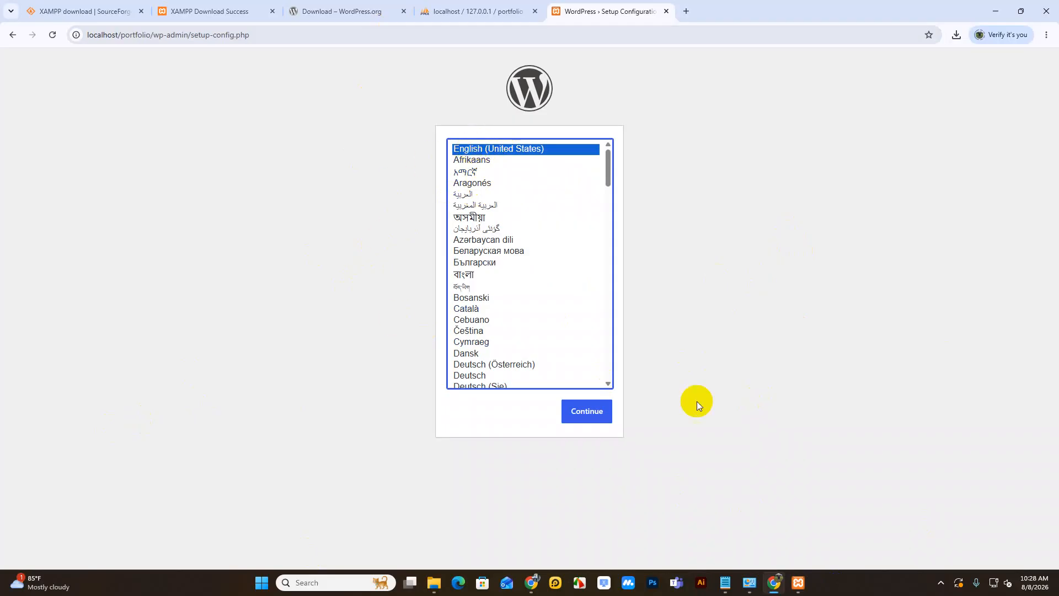
Step: Continue in English (United States), review the required database details, then return to phpMyAdmin's portfolio database
left_click(587, 414)
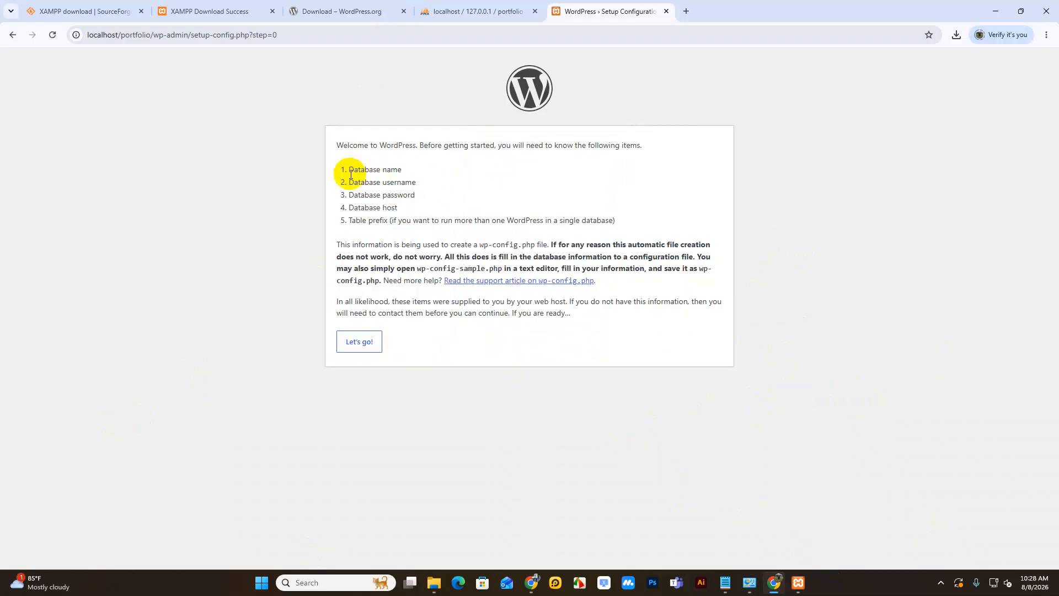
left_click(351, 172)
left_click_drag(350, 173, 402, 212)
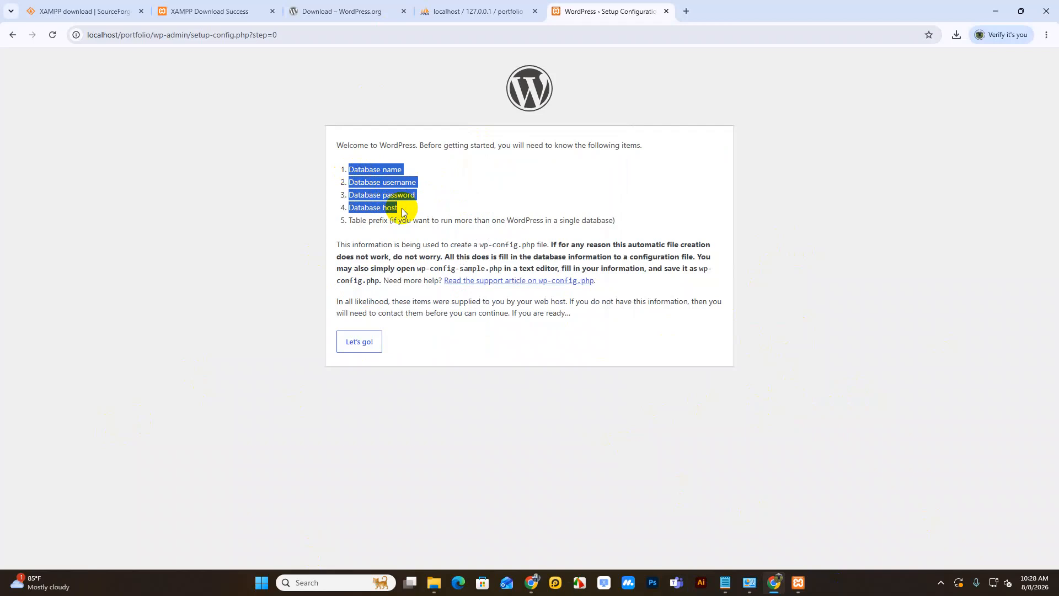
left_click(384, 166)
left_click_drag(384, 166, 365, 210)
left_click(395, 198)
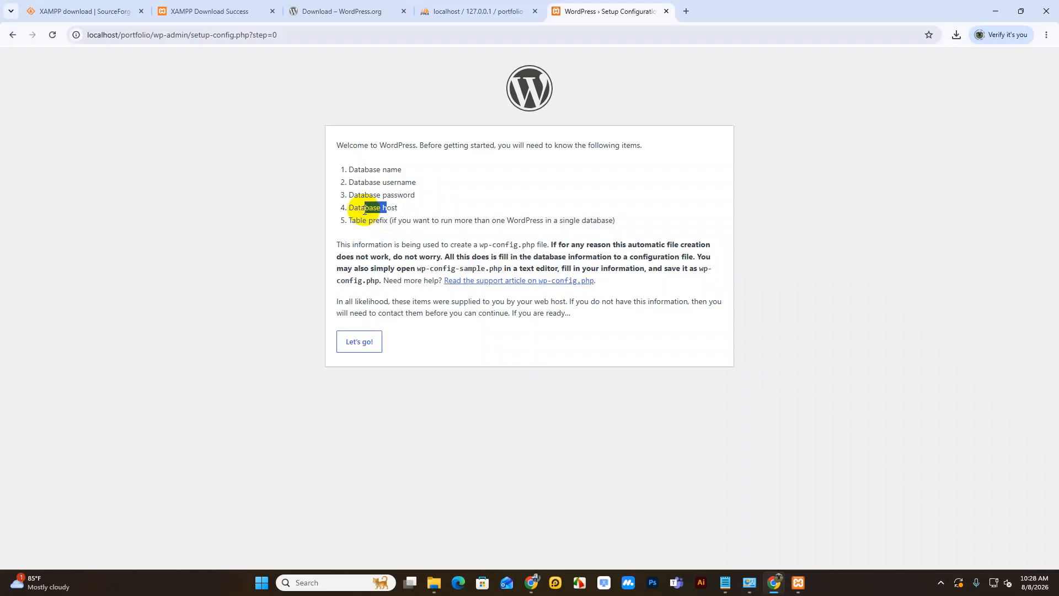
left_click_drag(391, 169, 370, 169)
left_click(481, 11)
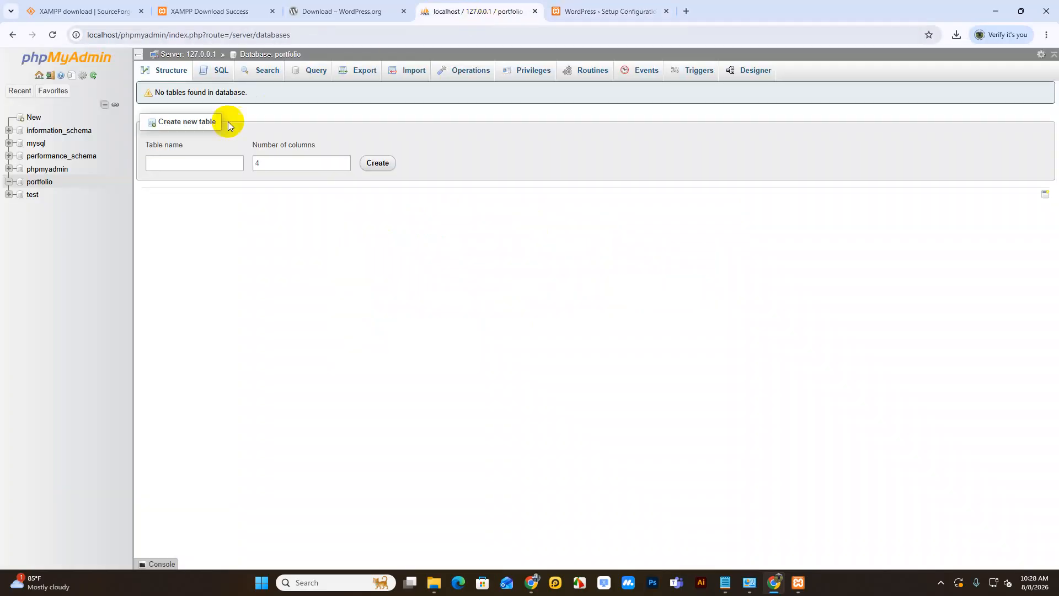
left_click_drag(64, 187, 25, 182)
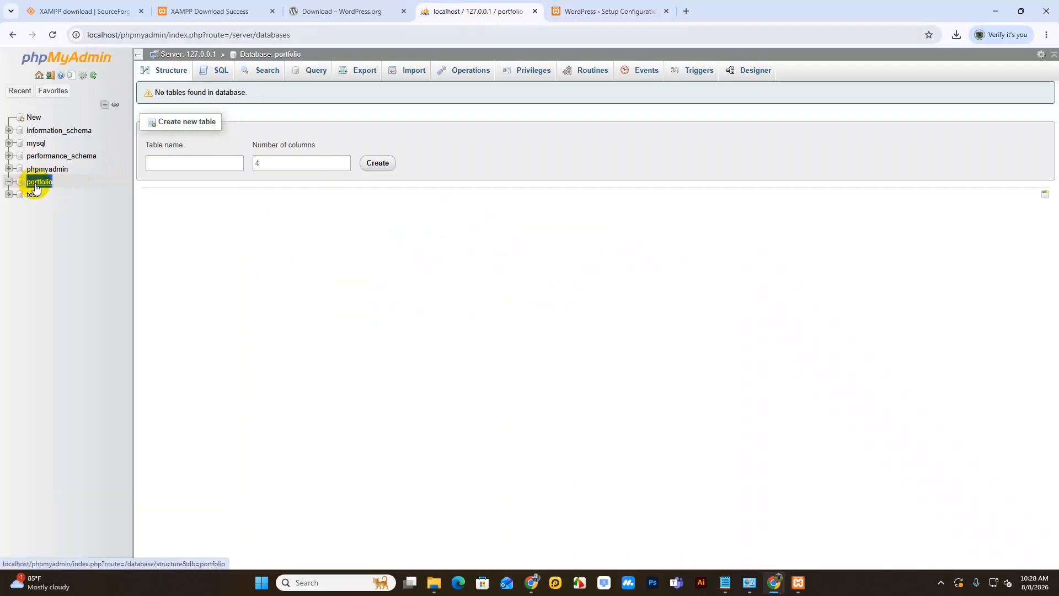
right_click(34, 185)
left_click(66, 324)
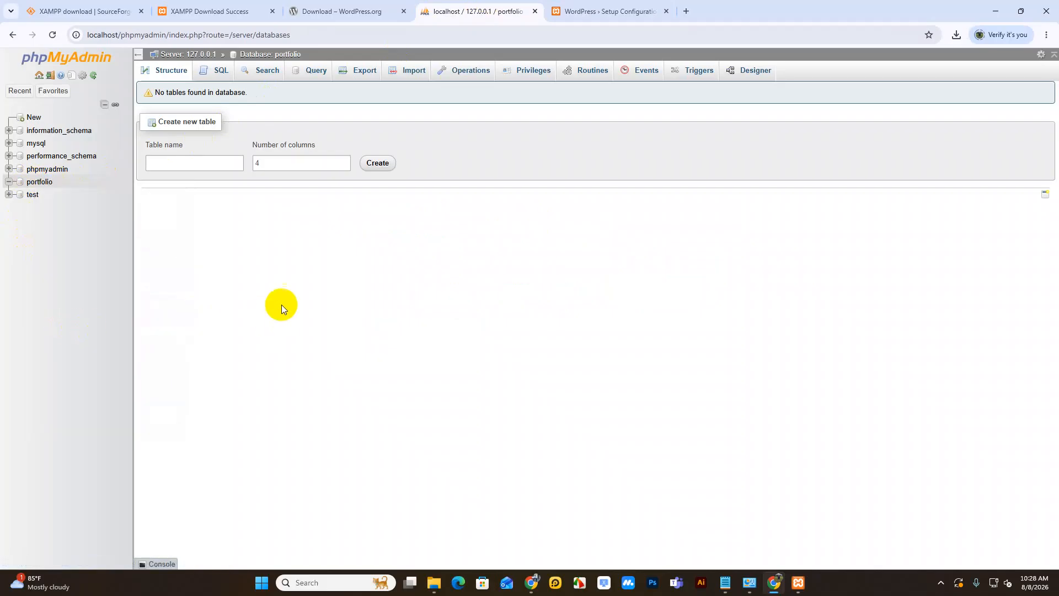
left_click(625, 8)
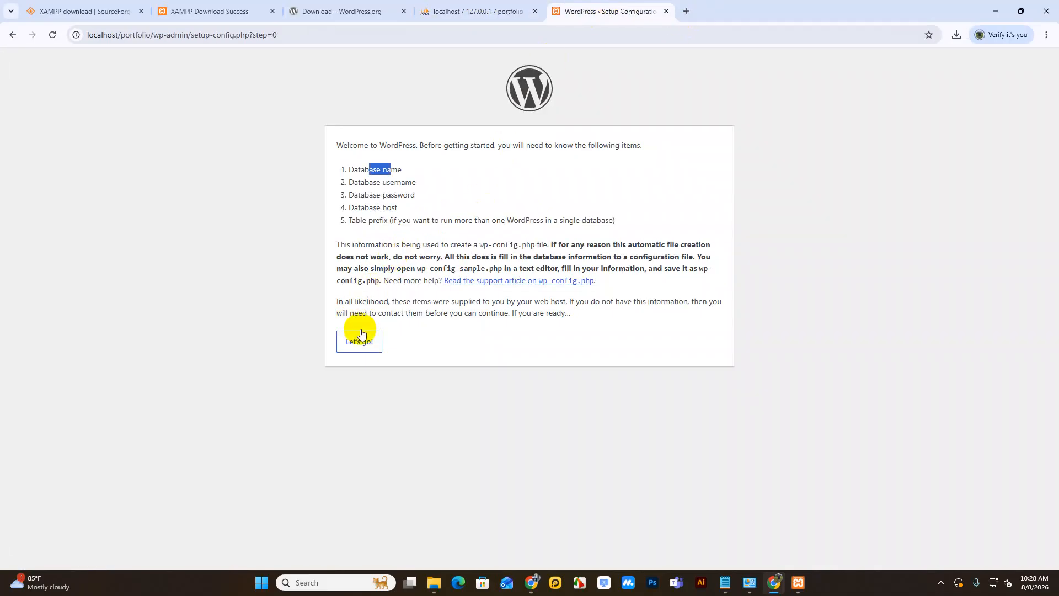
left_click_drag(364, 182, 401, 182)
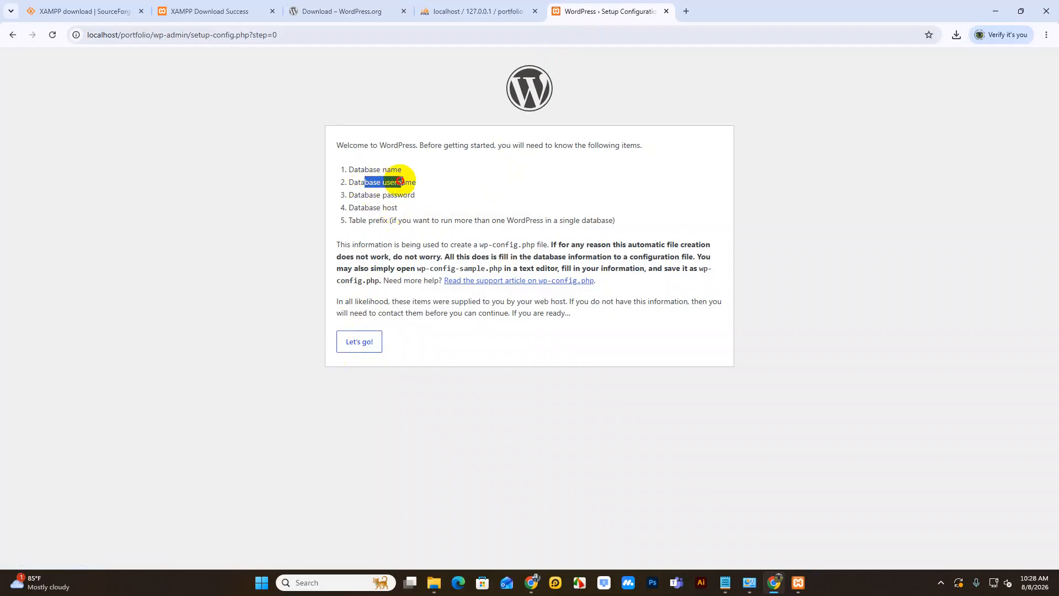
left_click(505, 12)
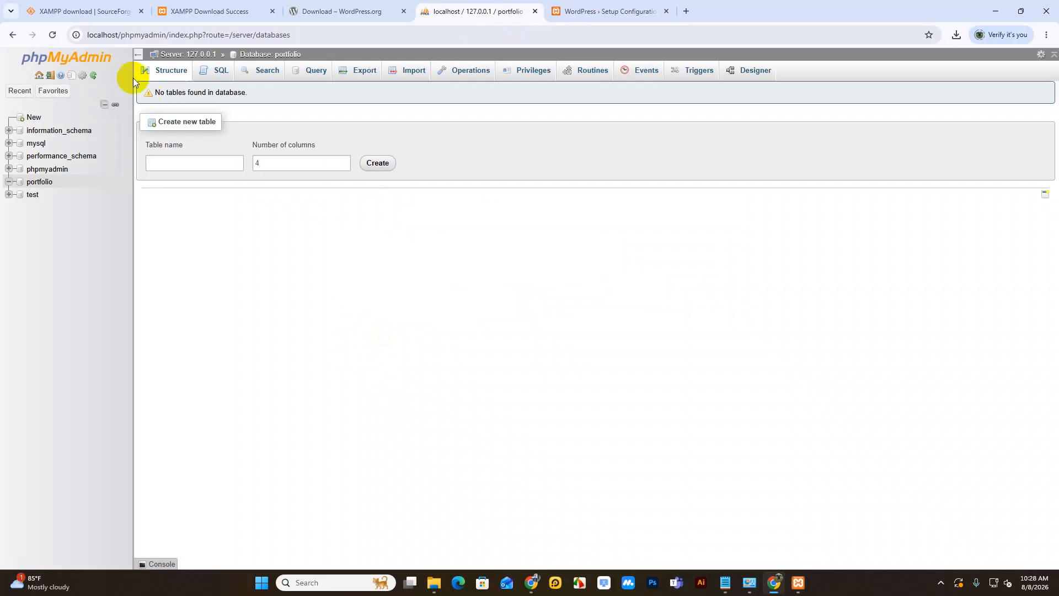
Step: Confirm in User accounts that root has no password, then go back to the WordPress setup tab
left_click(65, 61)
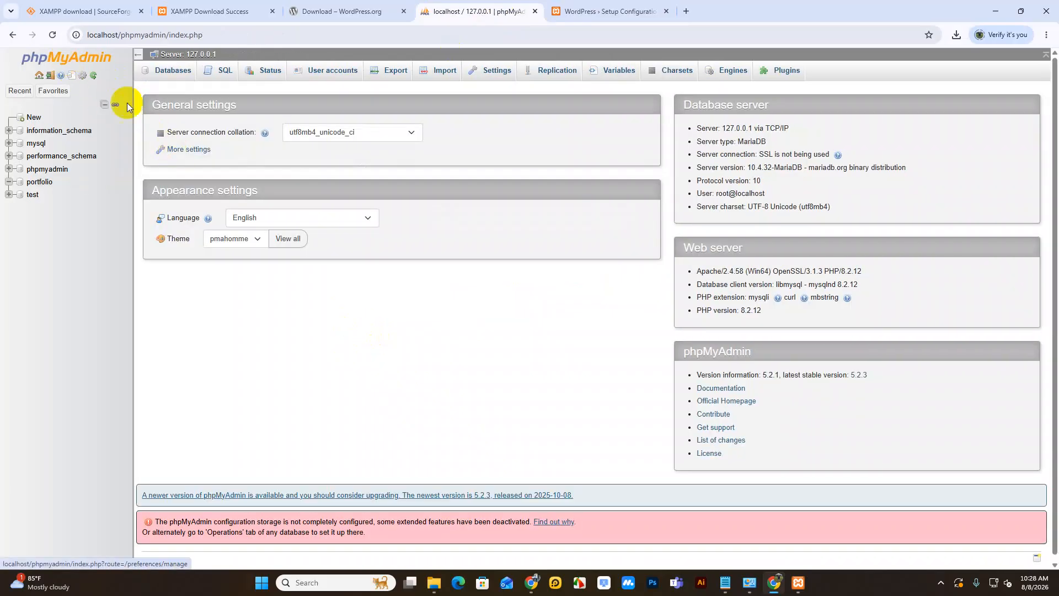
left_click(353, 71)
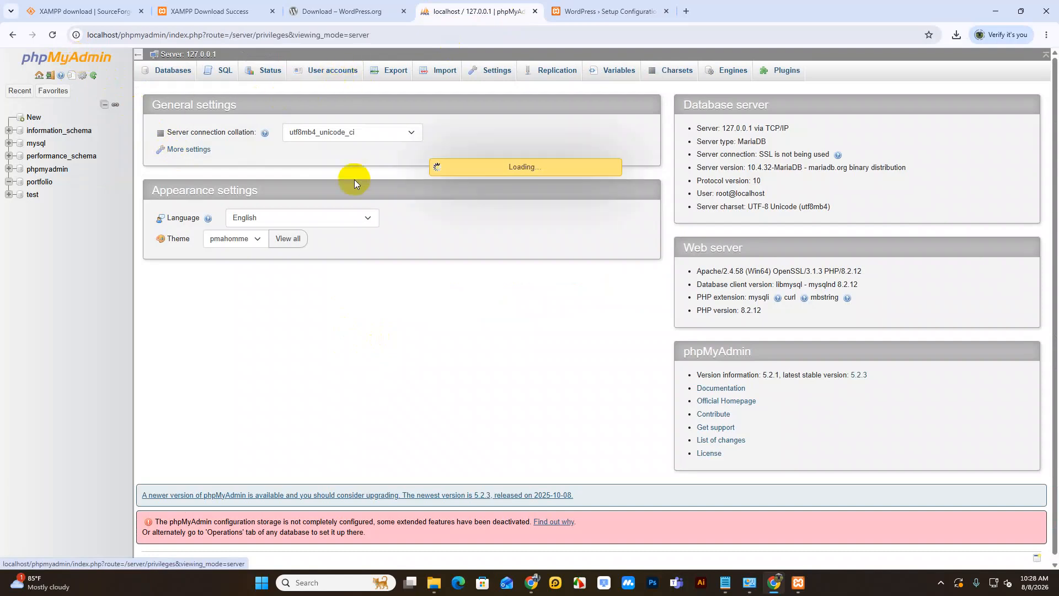
left_click_drag(180, 118, 166, 118)
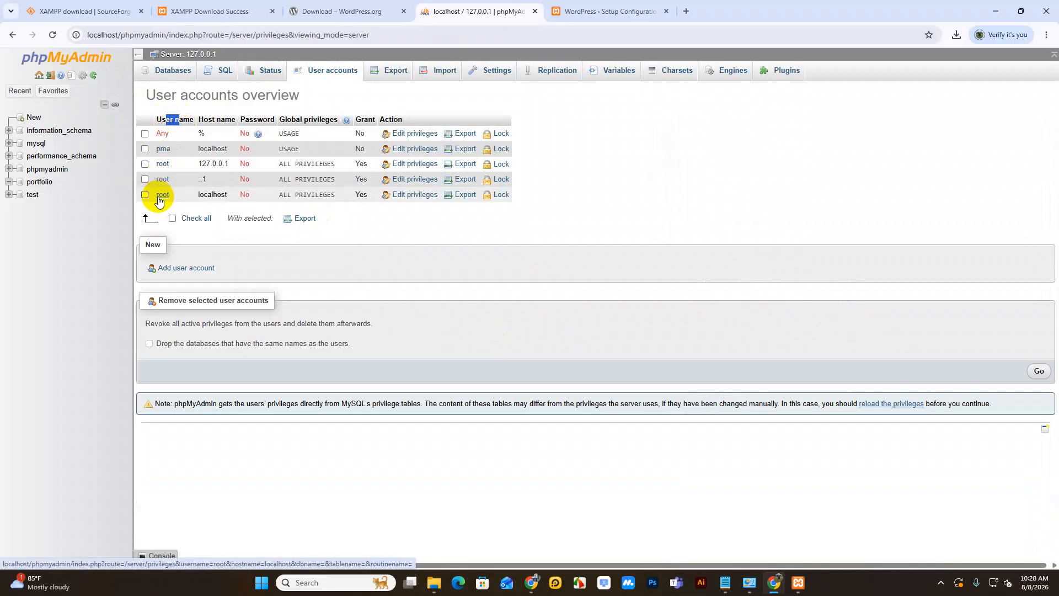
left_click_drag(225, 118, 217, 149)
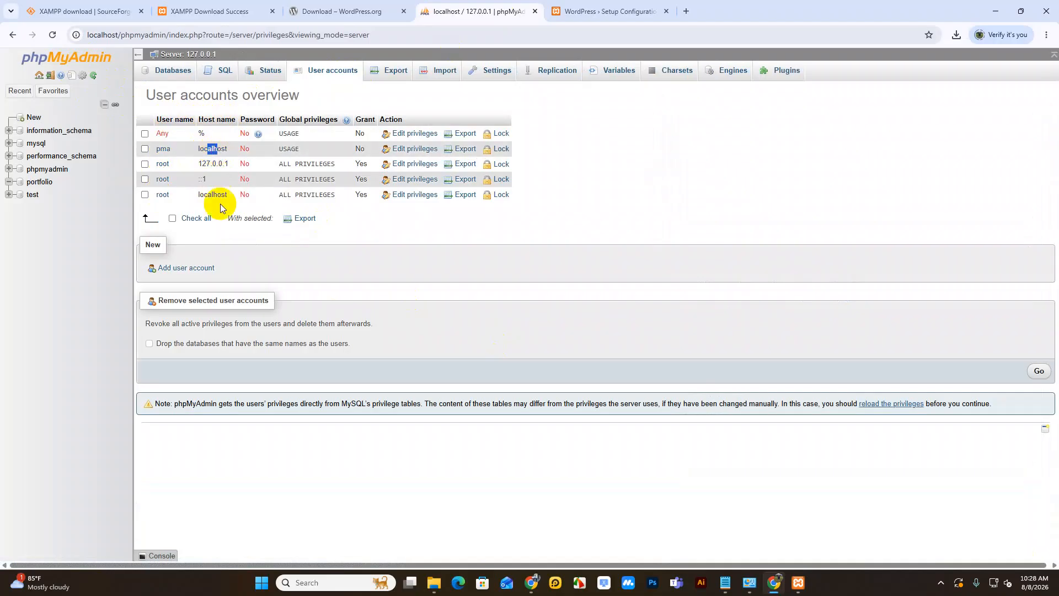
left_click(609, 12)
left_click(252, 171)
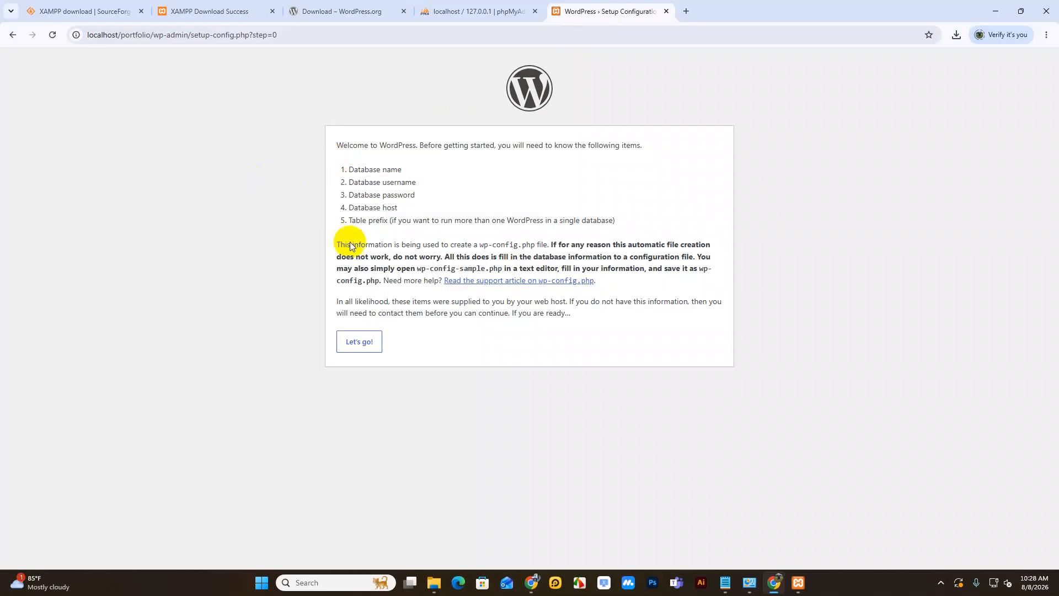
Step: Enter 'portfolio' as the database name and 'root' as the username
left_click(361, 343)
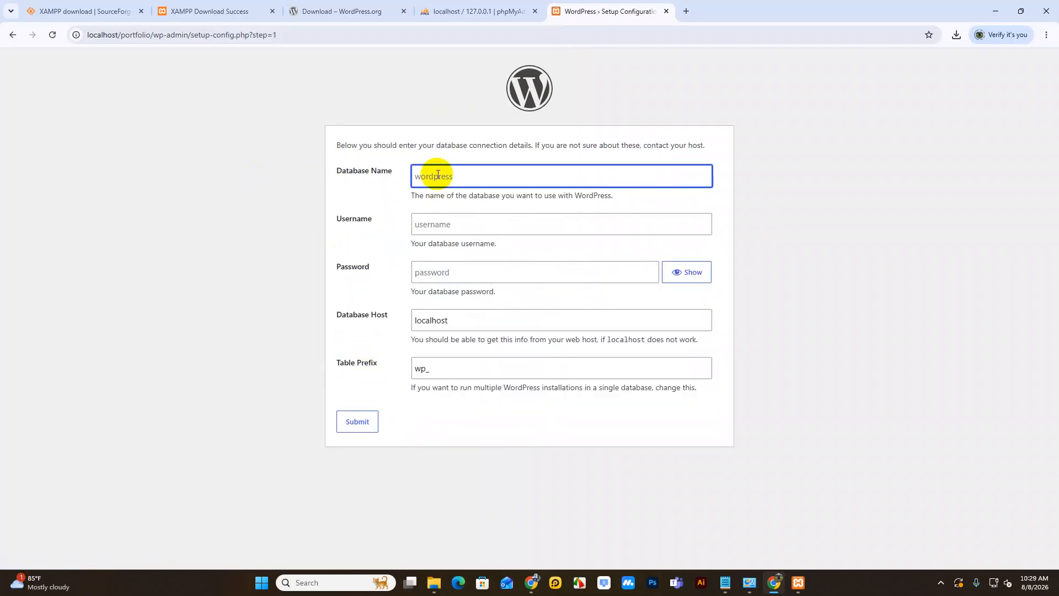
type("portfolio")
left_click(441, 227)
type("root")
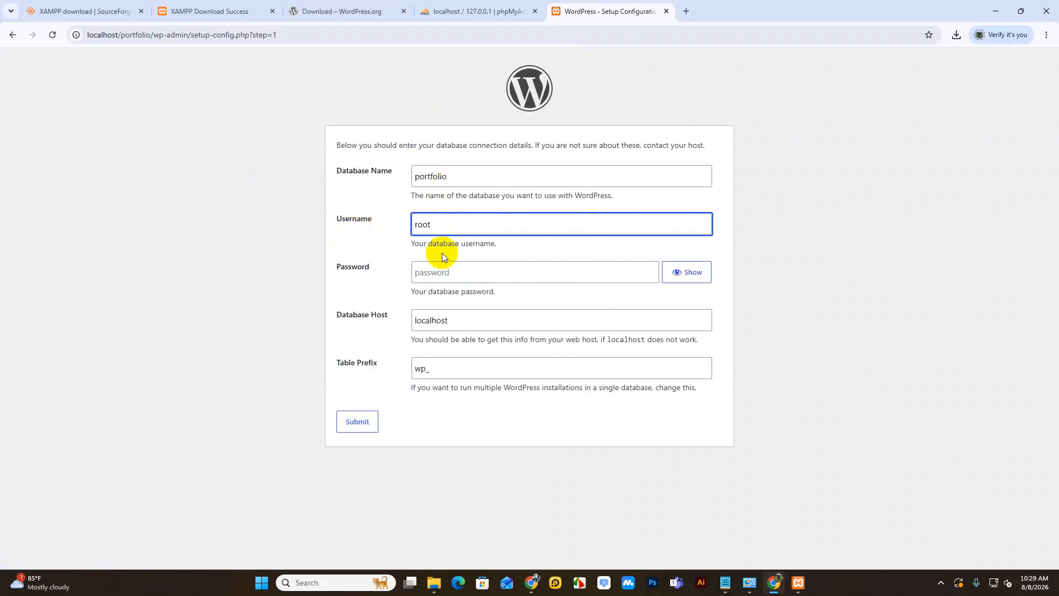
left_click(438, 270)
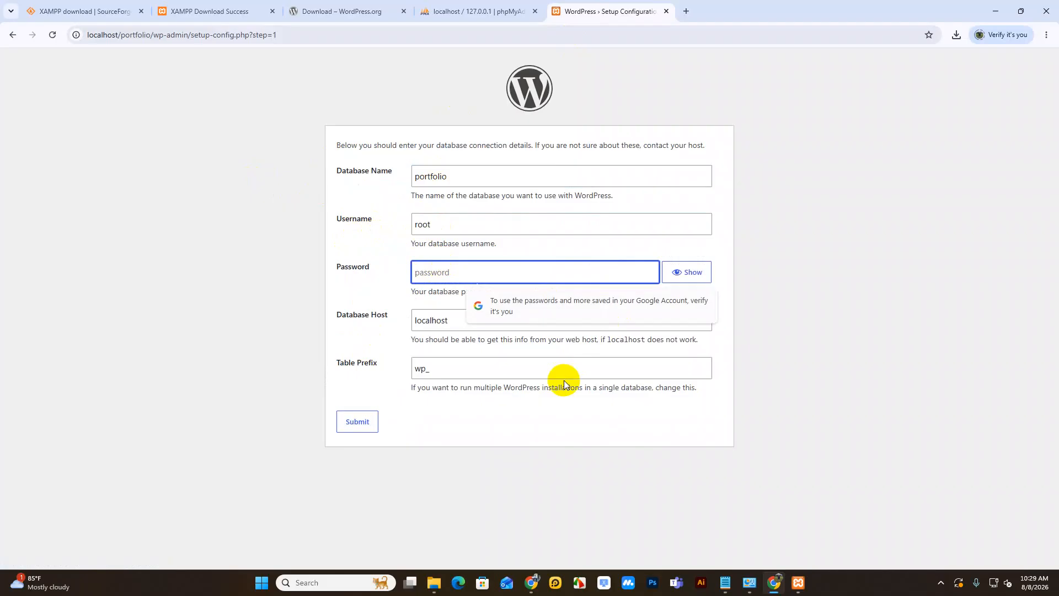
Step: Check the database user accounts in phpMyAdmin before returning to the setup form
left_click(466, 11)
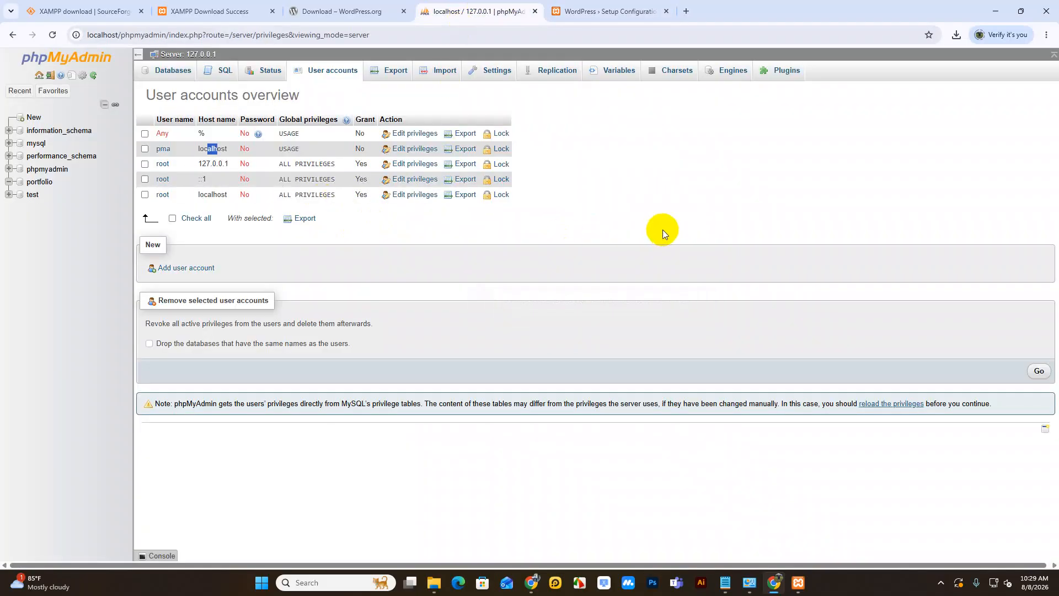
left_click(612, 11)
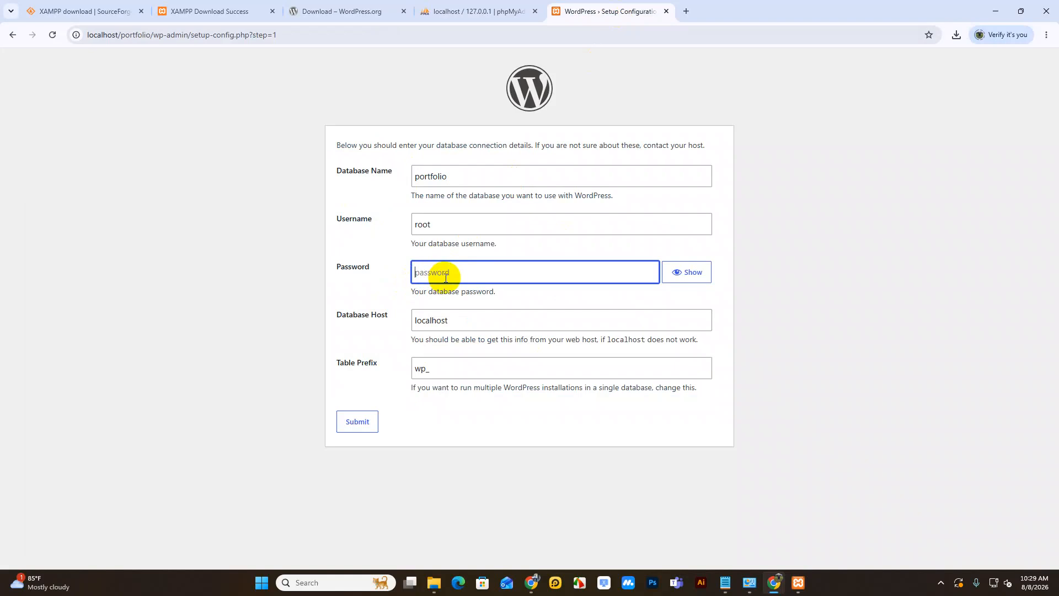
left_click(444, 13)
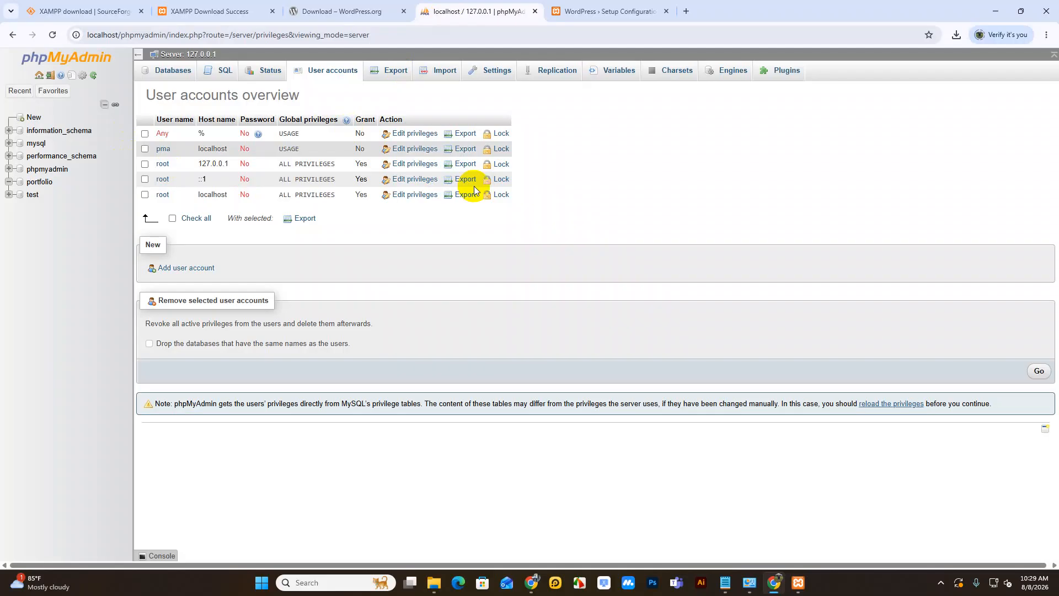
left_click(607, 11)
Step: Leave the password blank, keep host localhost and prefix wp_, and submit
left_click(425, 270)
left_click(233, 304)
left_click(454, 321)
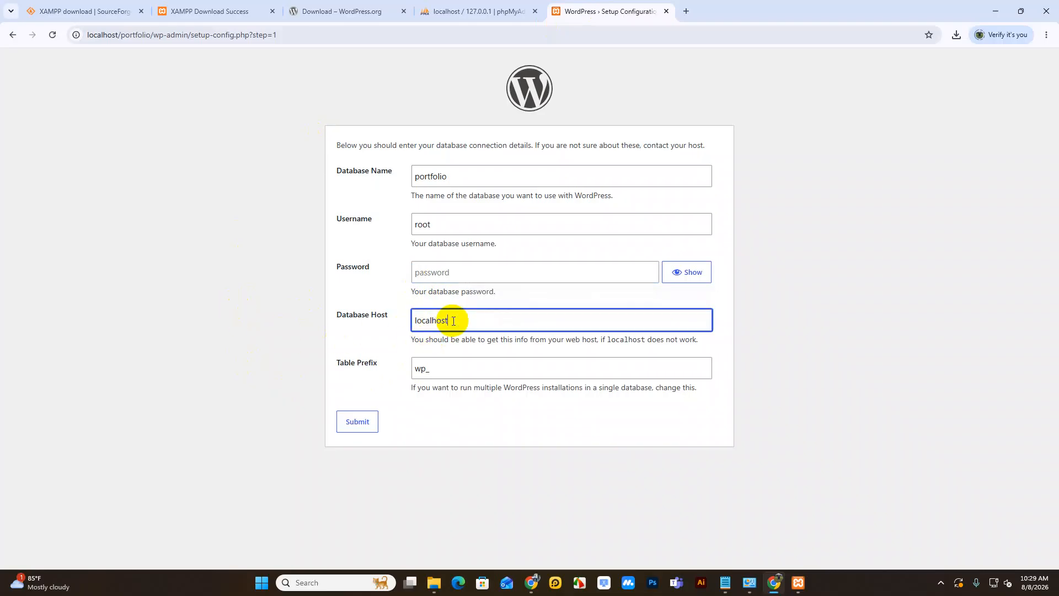
left_click(444, 372)
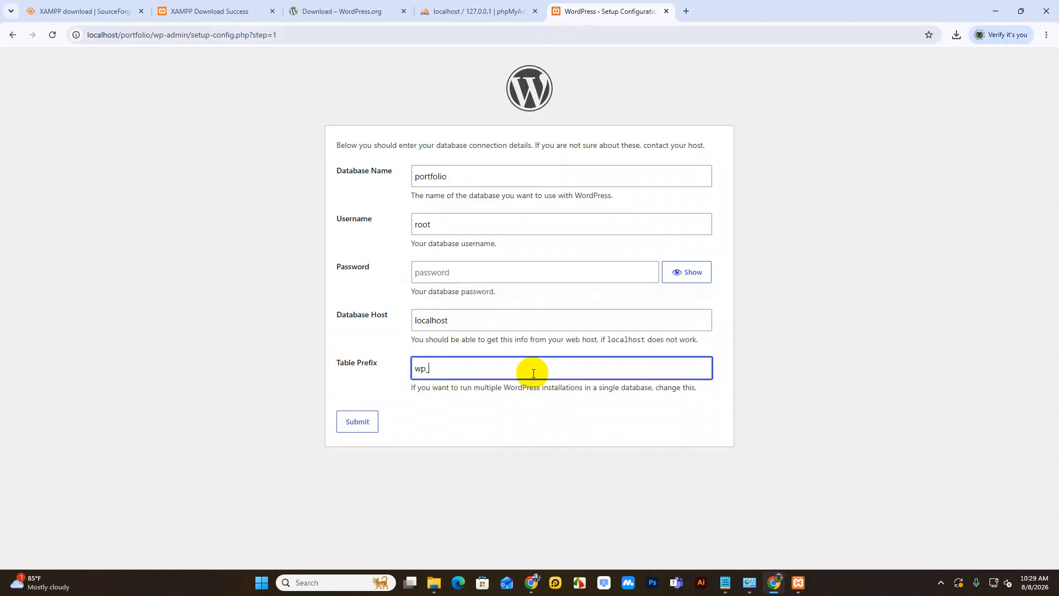
left_click(359, 421)
Step: Start the installation with site title 'LEARN HTML' and username 'admin'
left_click(386, 190)
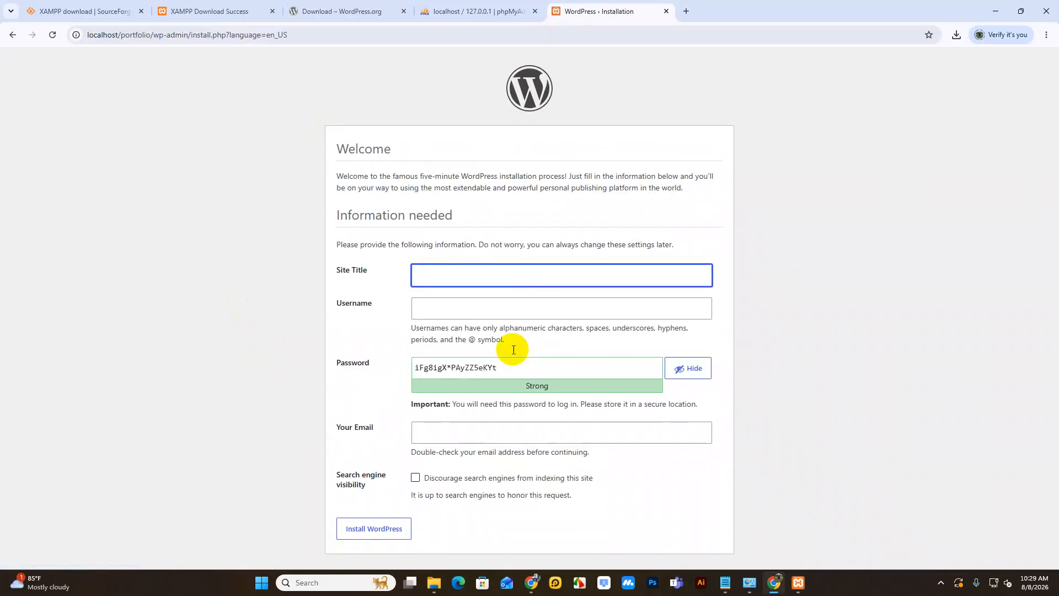
left_click(445, 275)
left_click(494, 303)
left_click(458, 309)
left_click(483, 337)
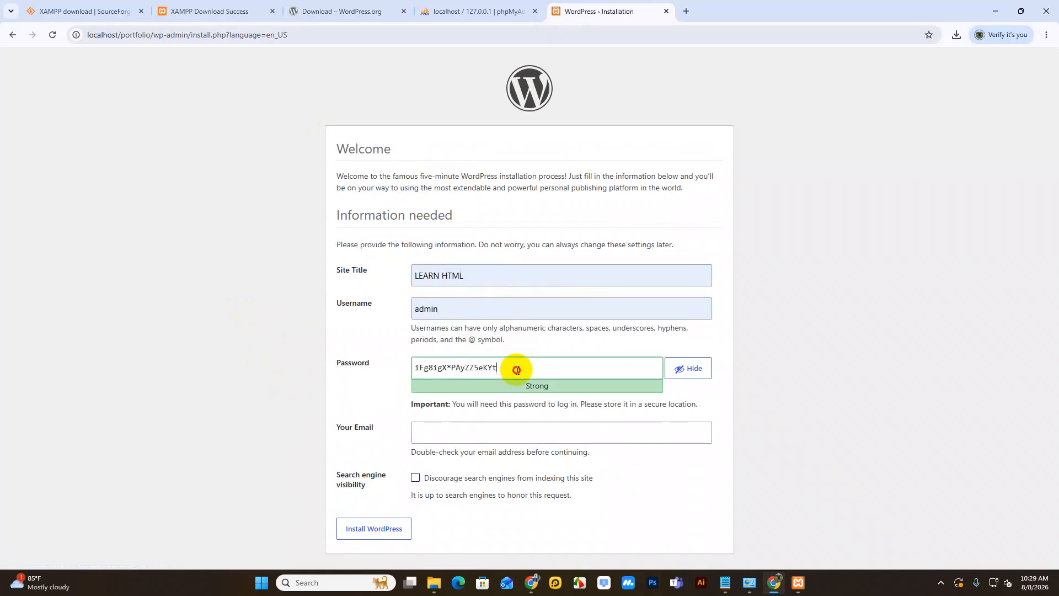
Step: Set a weak password, confirm weak password use, enter the admin e-mail, and install WordPress
double_click(515, 367)
type("ad")
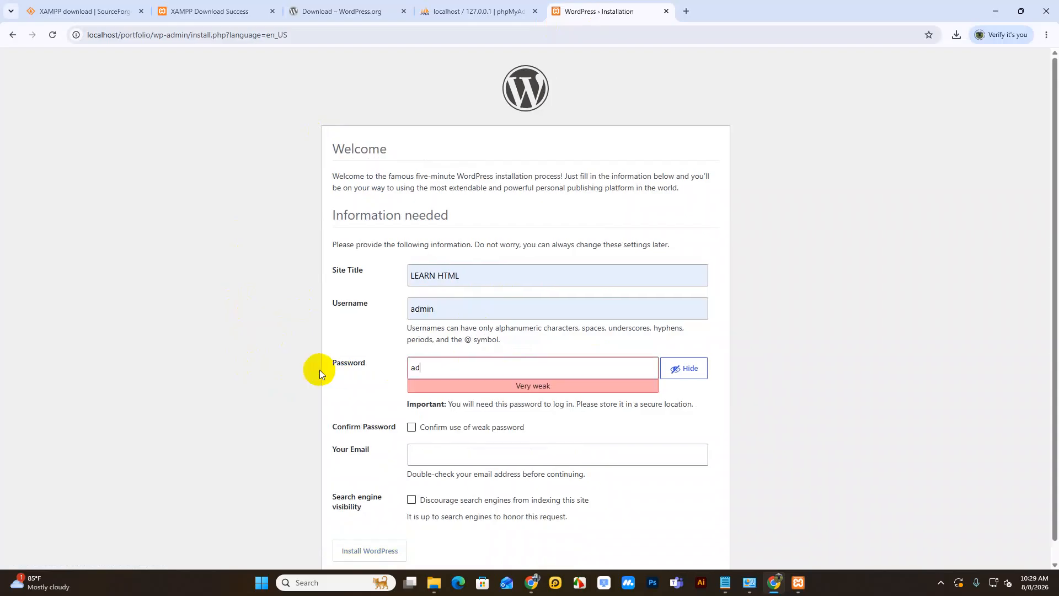
type("min12345")
scroll(319, 373, "down", 1)
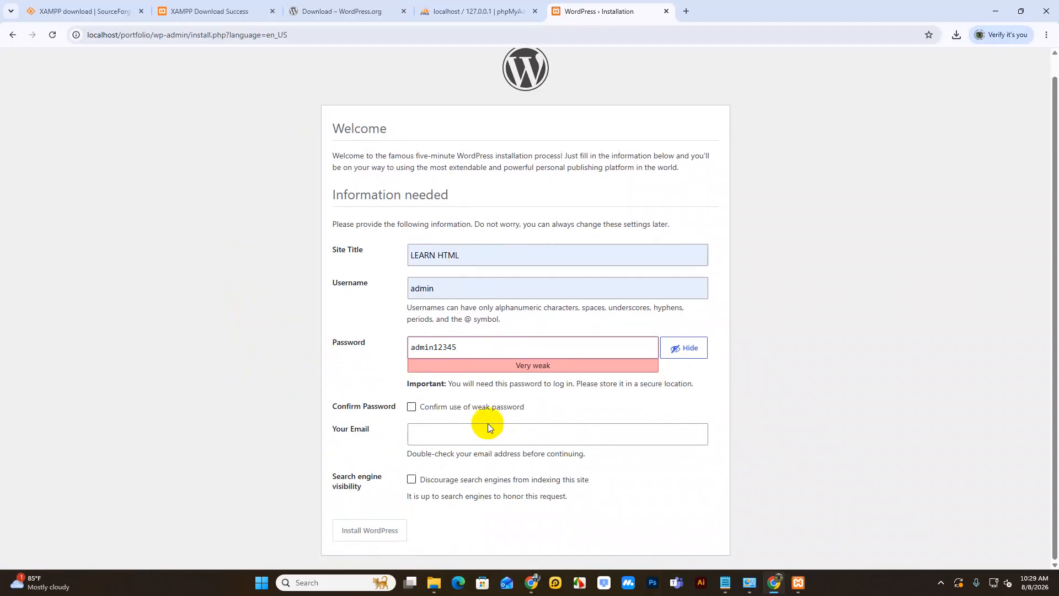
left_click(411, 407)
left_click(445, 434)
left_click(517, 463)
left_click(361, 529)
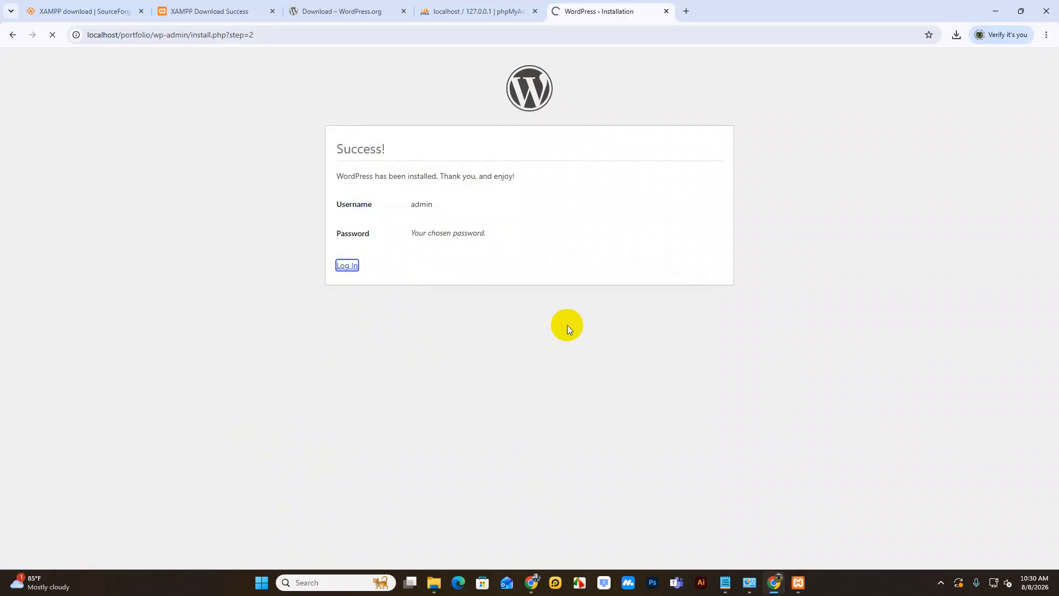
Step: Log in as admin with the account password and dismiss the Welcome to WordPress panel
left_click(503, 210)
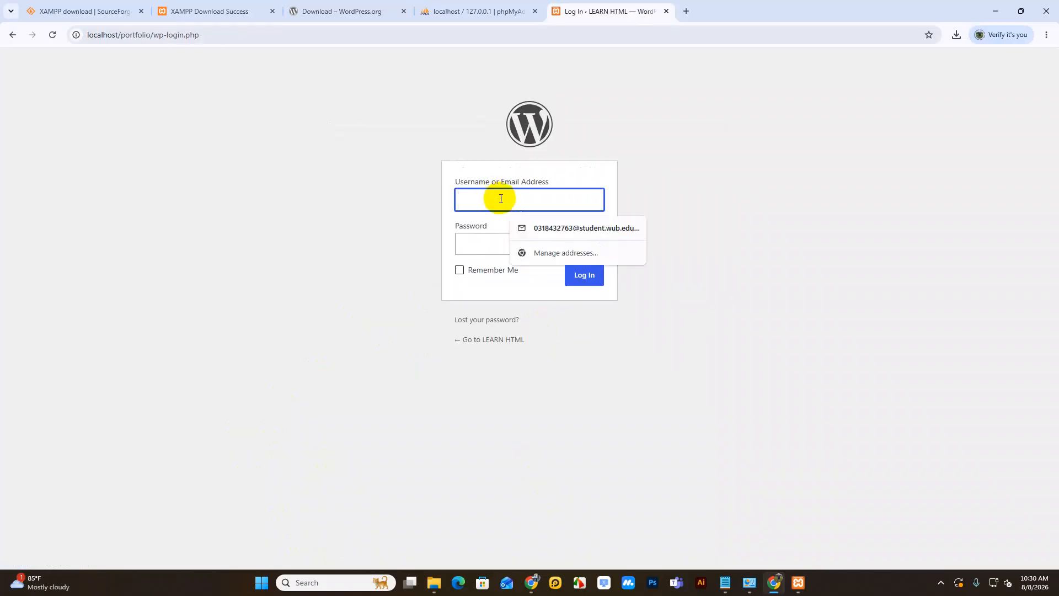
type("admin")
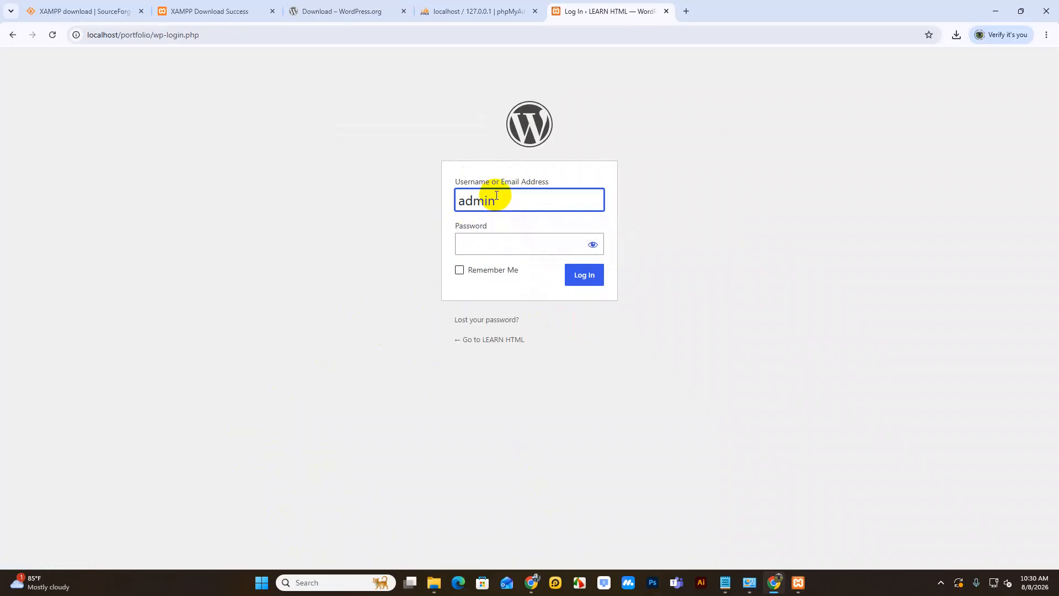
key("Tab")
type("••••••••••")
left_click(575, 286)
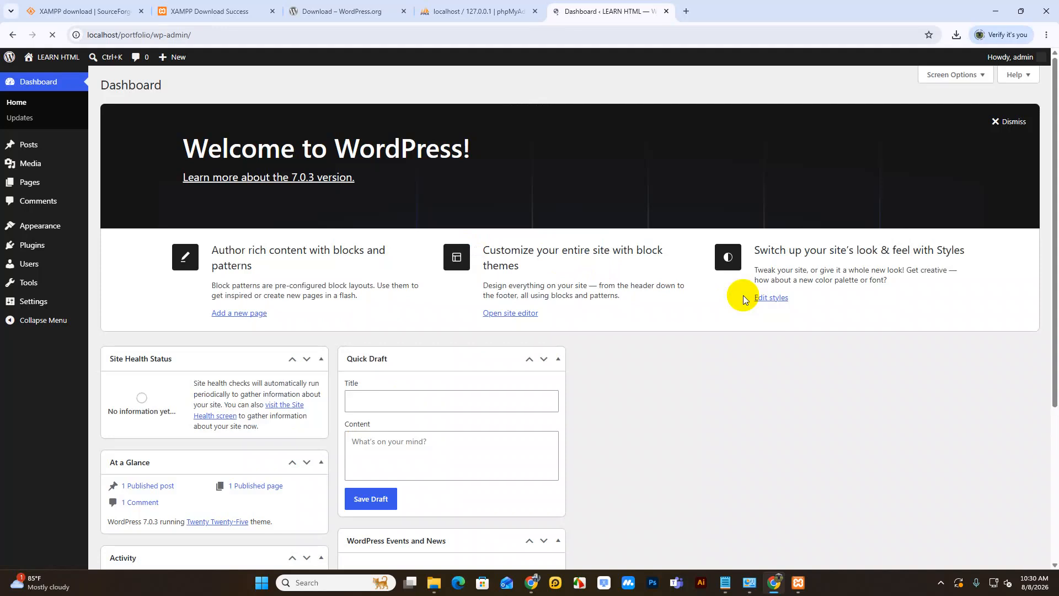
left_click(1008, 121)
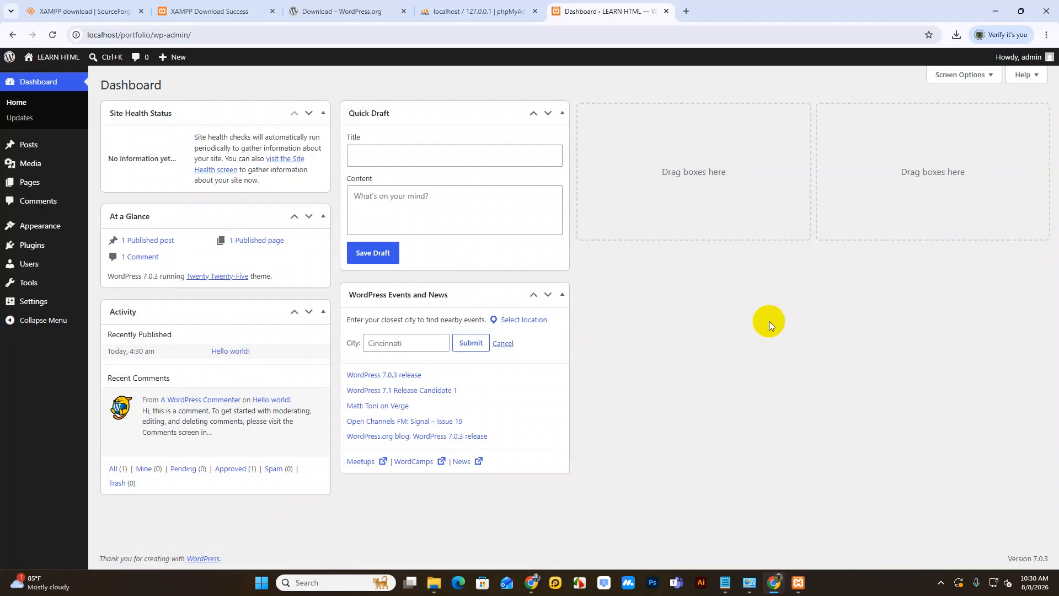
left_click(445, 10)
Step: Verify portfolio's 12 wp_ tables and the single admin row in wp_users, then return to the Dashboard
left_click(35, 182)
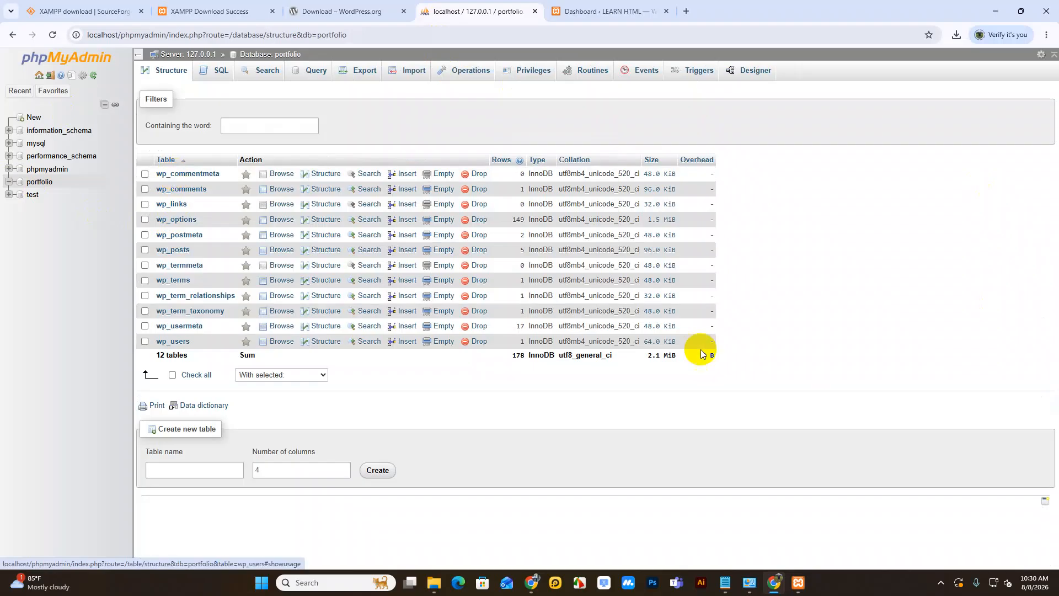
left_click_drag(768, 353, 139, 180)
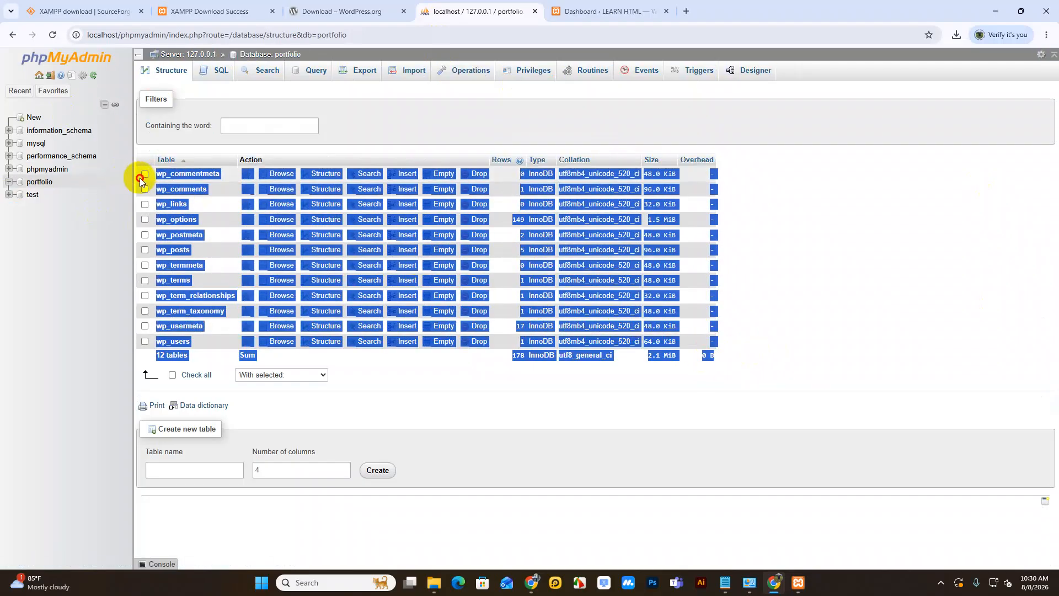
left_click(787, 342)
left_click(173, 341)
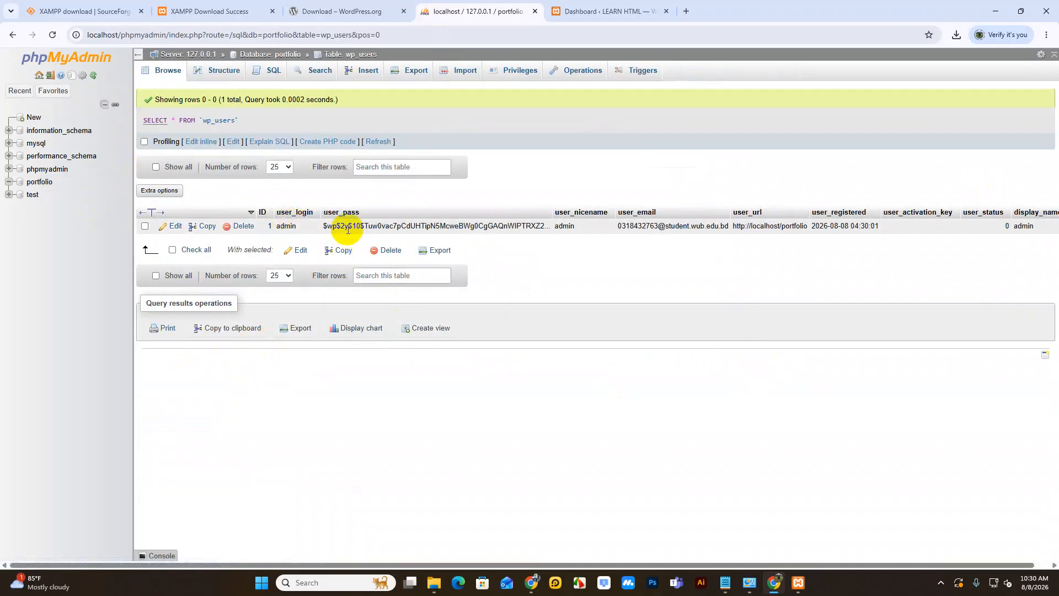
left_click_drag(338, 227, 526, 228)
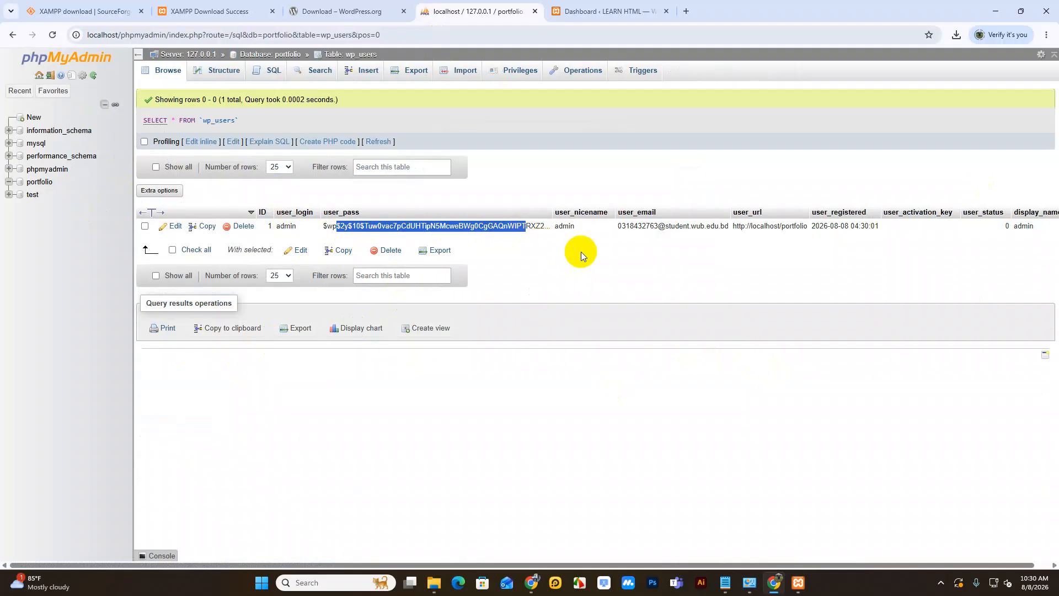
left_click(41, 182)
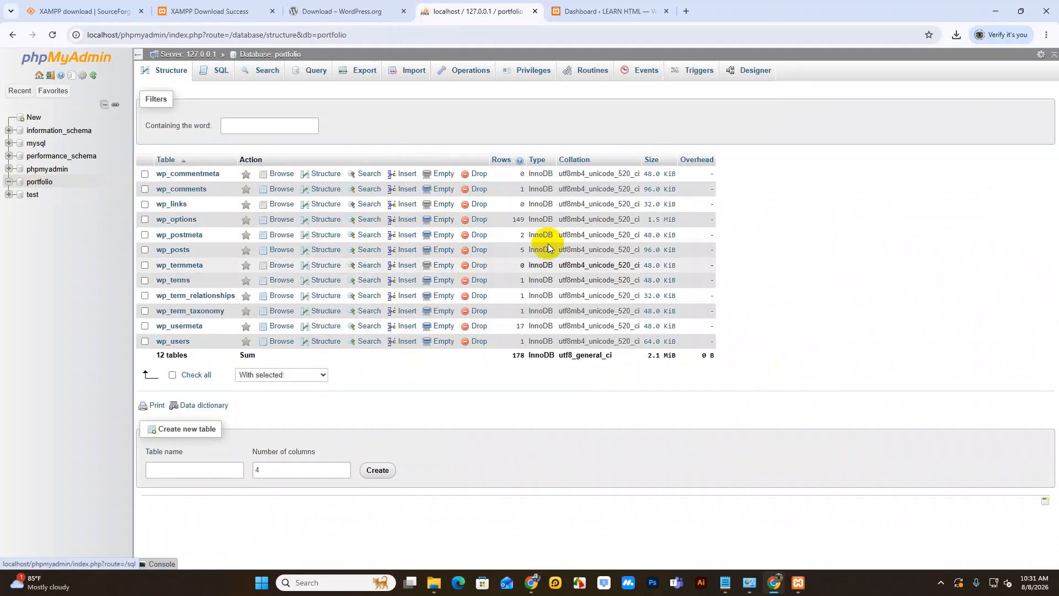
left_click(625, 10)
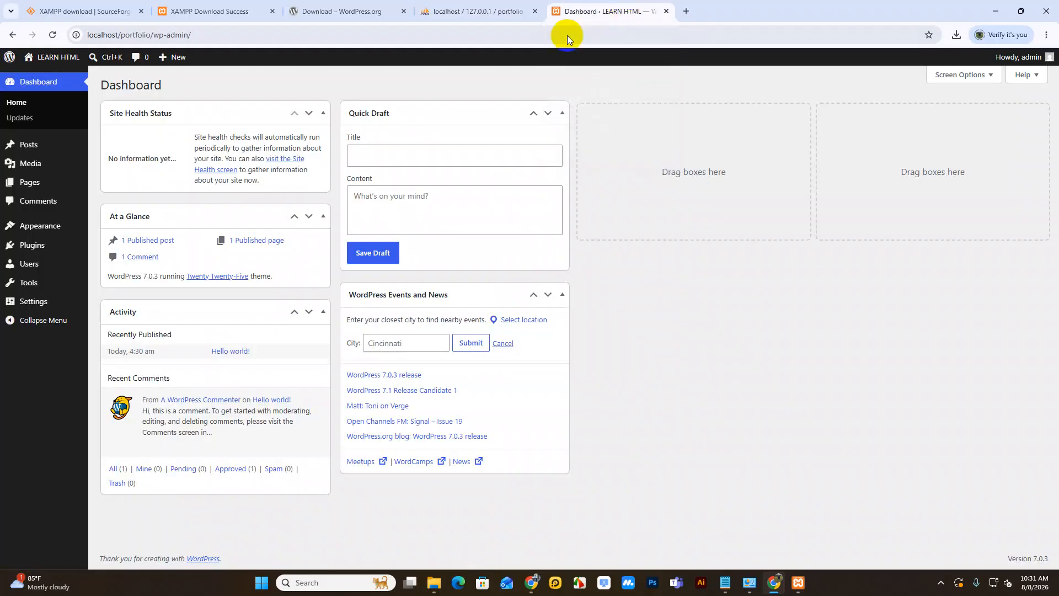